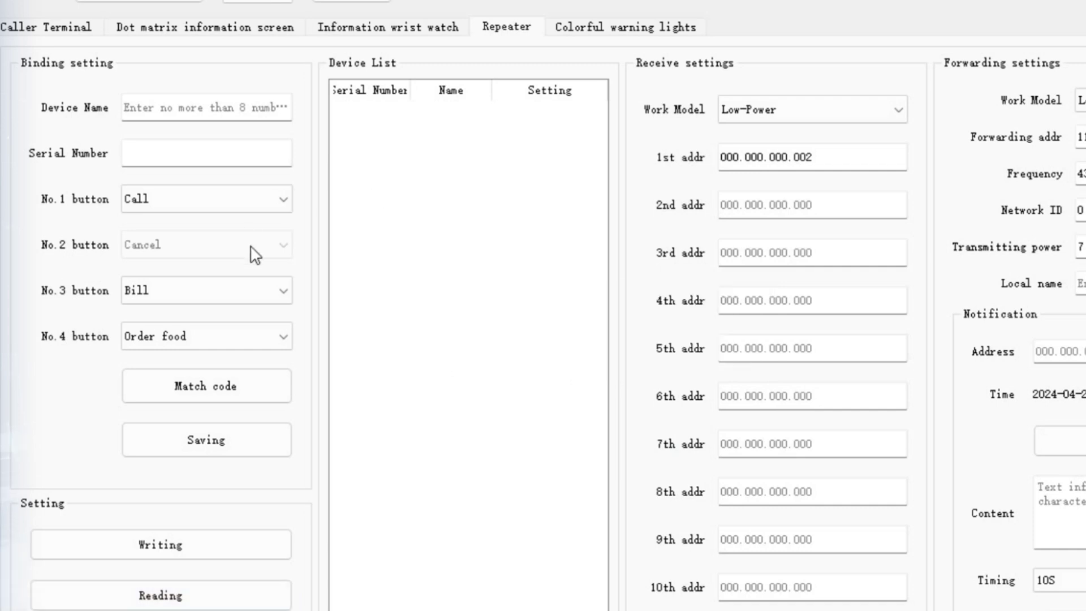
Step: Turn on match code mode for the repeater and save the matched call device under the name room
{"action": "left_click", "coordinate": [268, 378]}
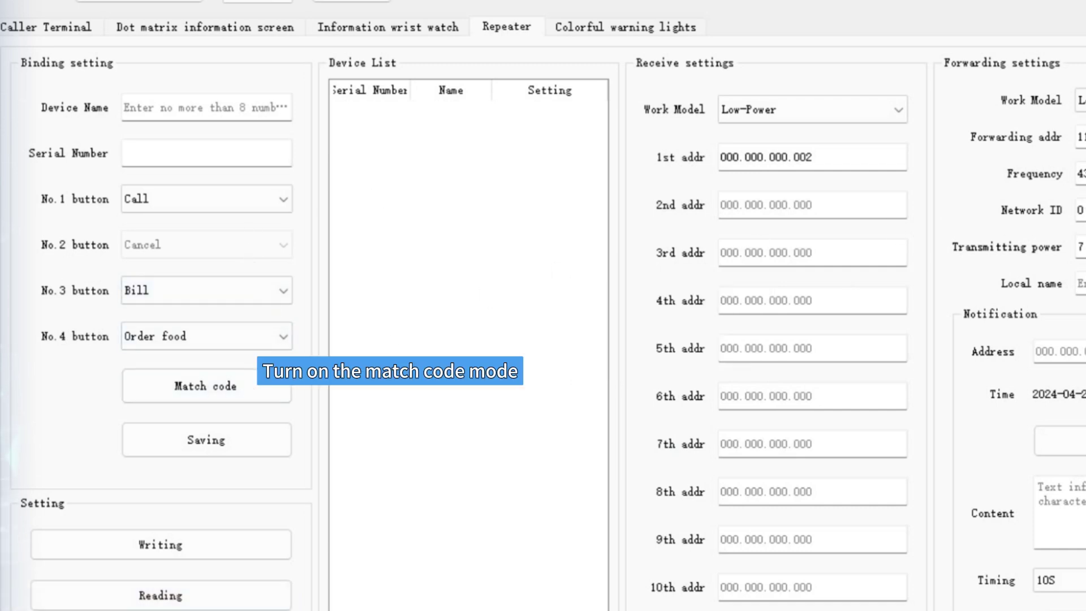
{"action": "left_click", "coordinate": [243, 387]}
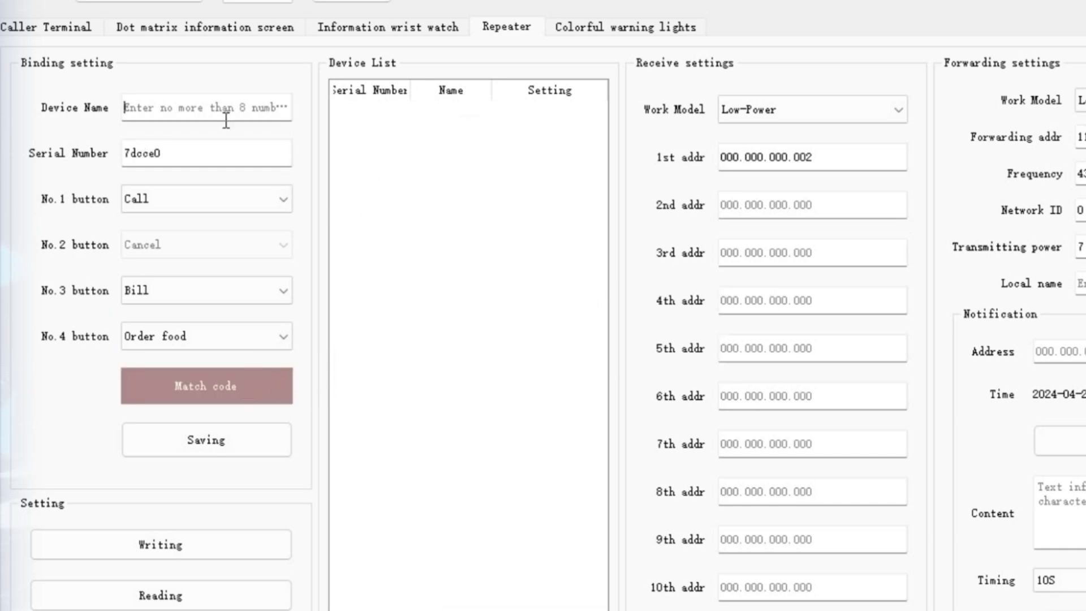
{"action": "type", "text": "room"}
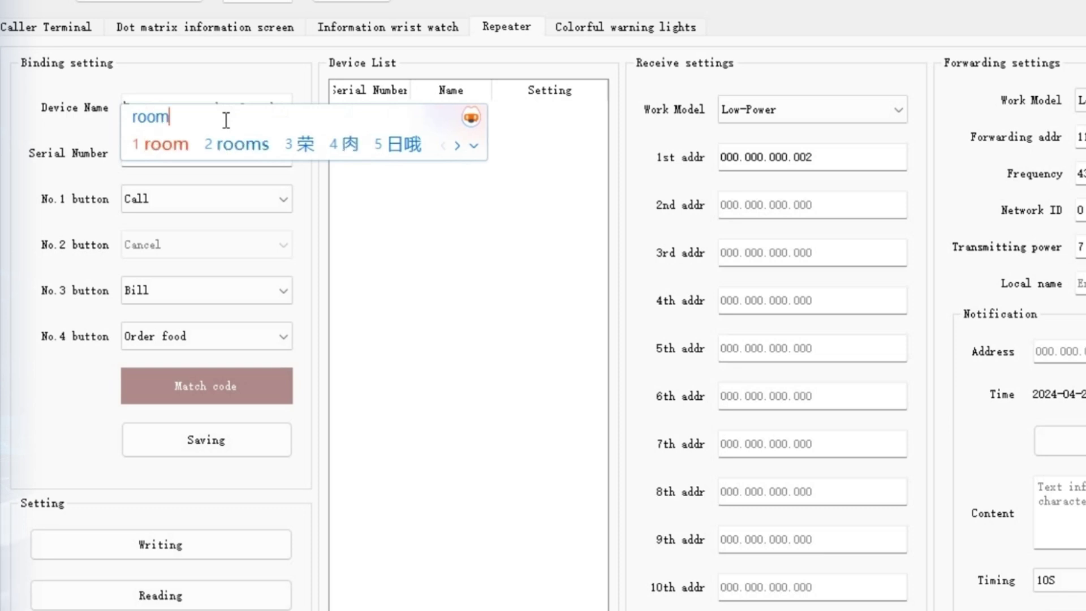
{"action": "left_click", "coordinate": [213, 440]}
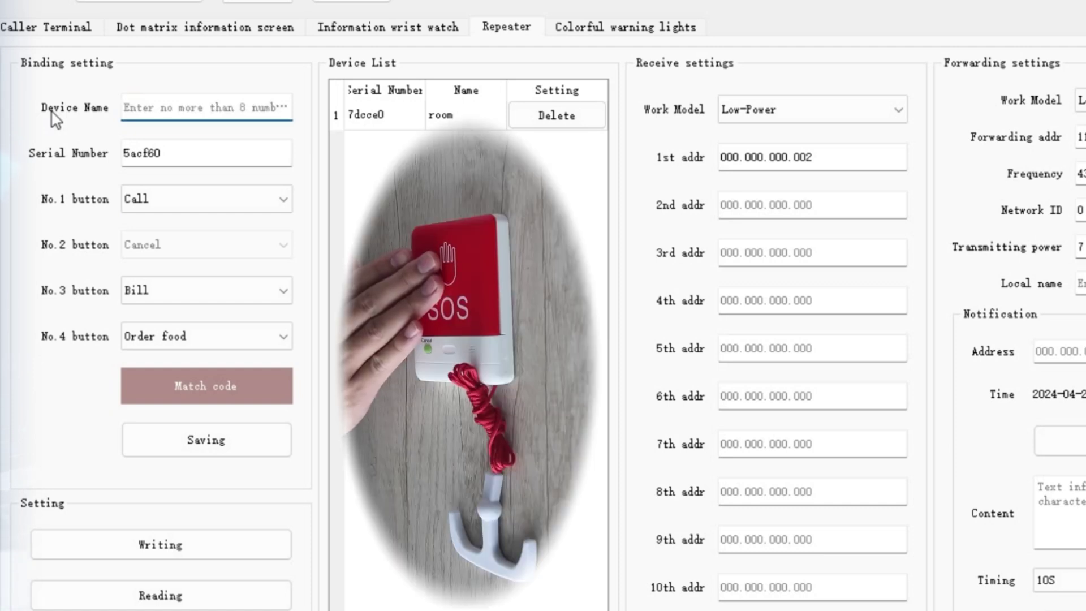
Step: Name the second matched call device, the SOS button, bed and save its binding
{"action": "left_click", "coordinate": [176, 113]}
{"action": "type", "text": "bed"}
{"action": "key", "text": "Return"}
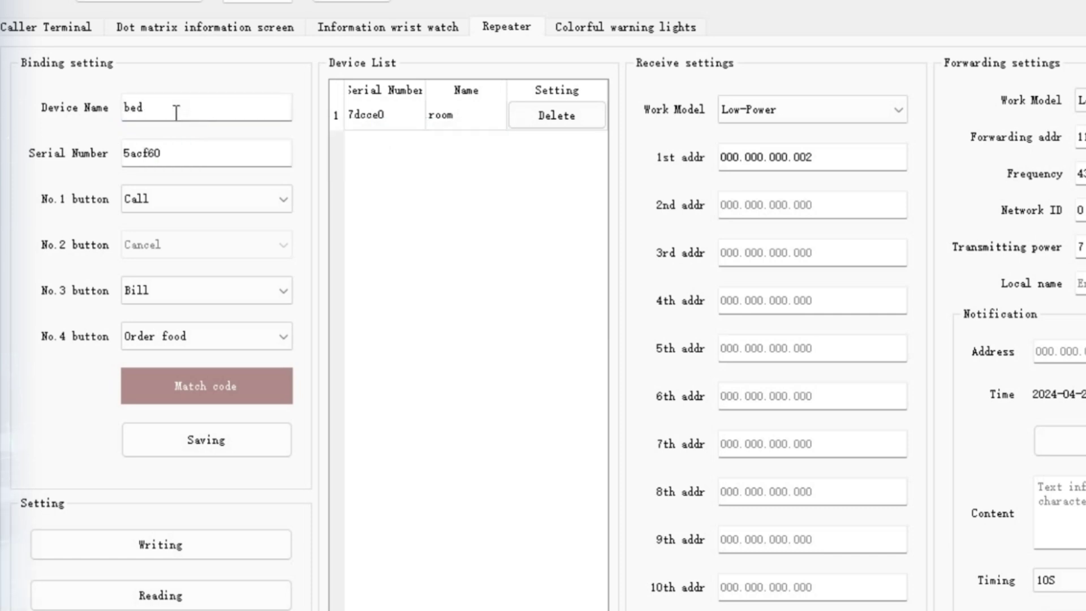
{"action": "left_click", "coordinate": [199, 399]}
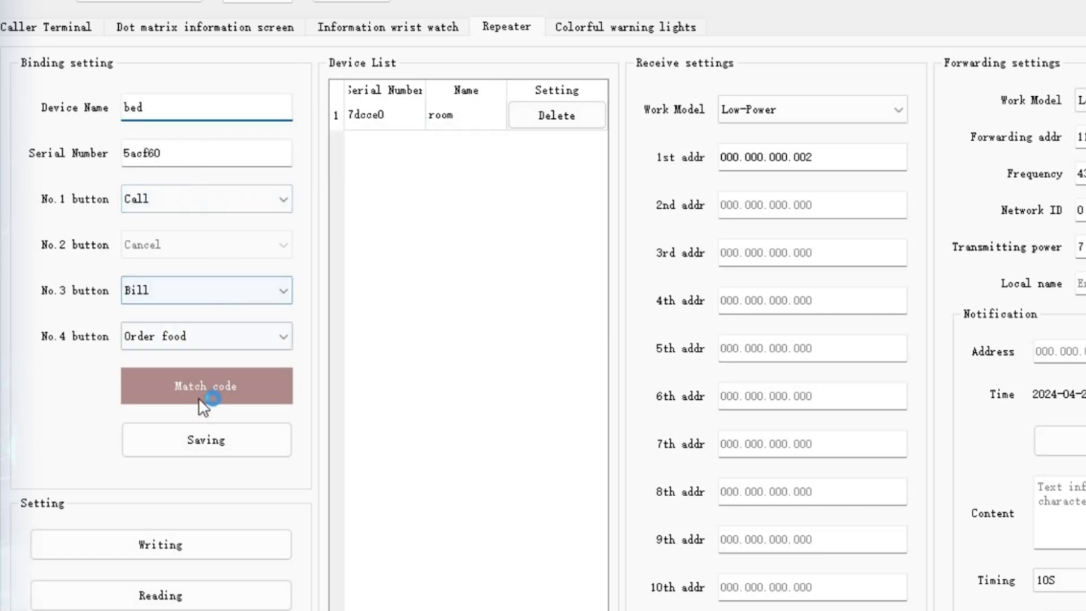
{"action": "left_click", "coordinate": [189, 445]}
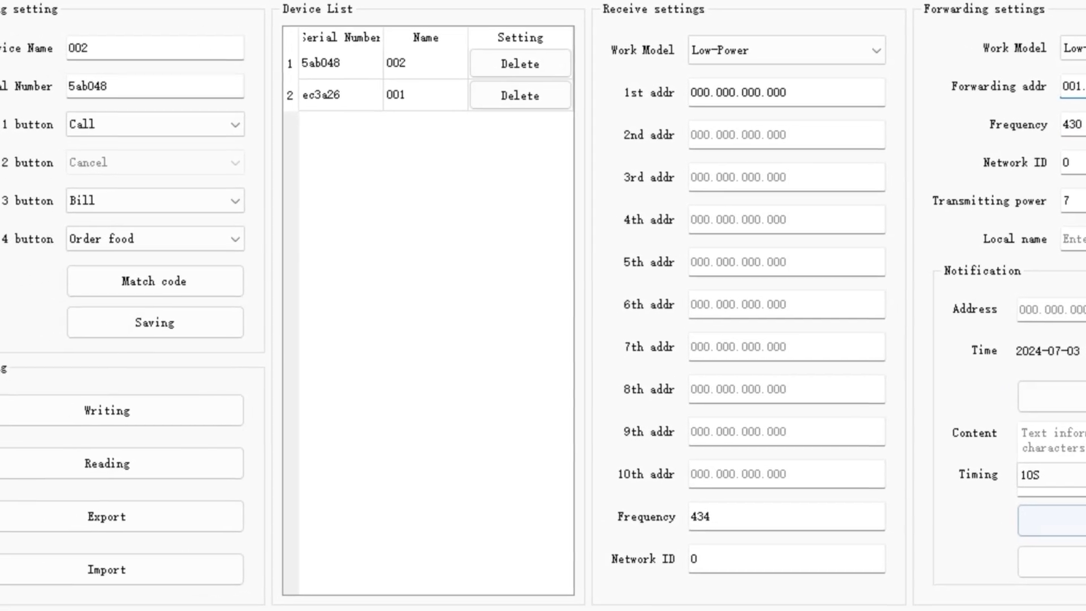
Step: Write the repeater configuration to the device and read it back
{"action": "left_click", "coordinate": [115, 405]}
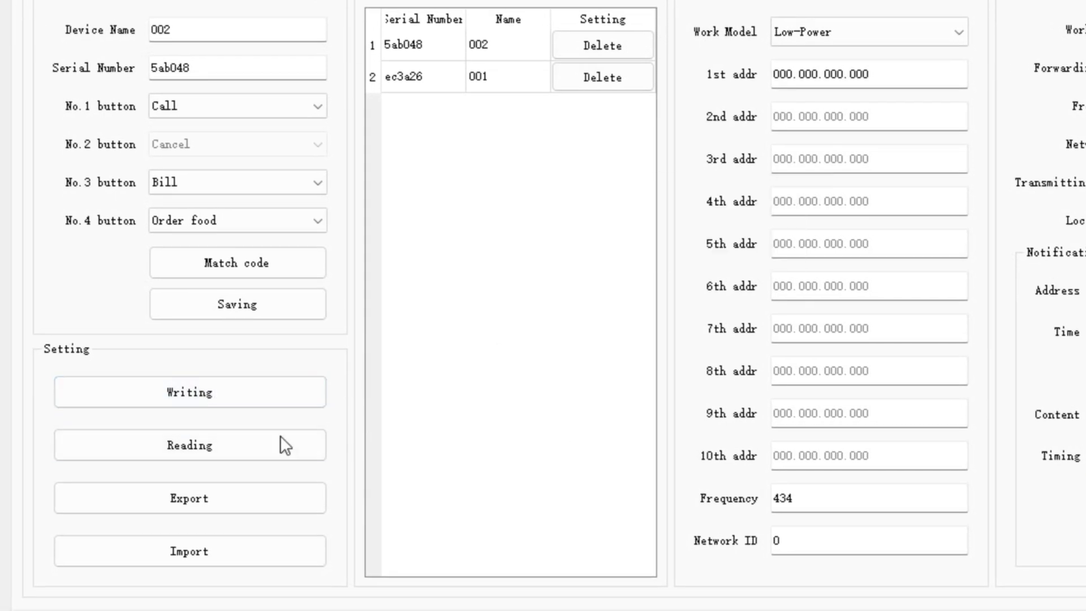
{"action": "left_click", "coordinate": [207, 447]}
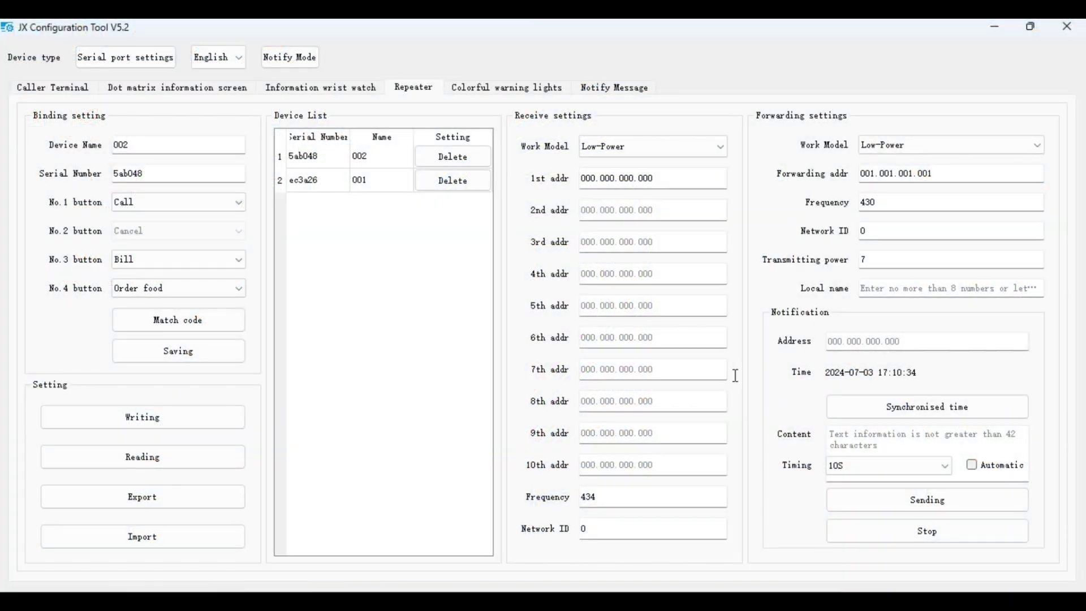
Step: Open the serial connection on COM3 and read the configuration of the connected amplifier
{"action": "left_click", "coordinate": [166, 60]}
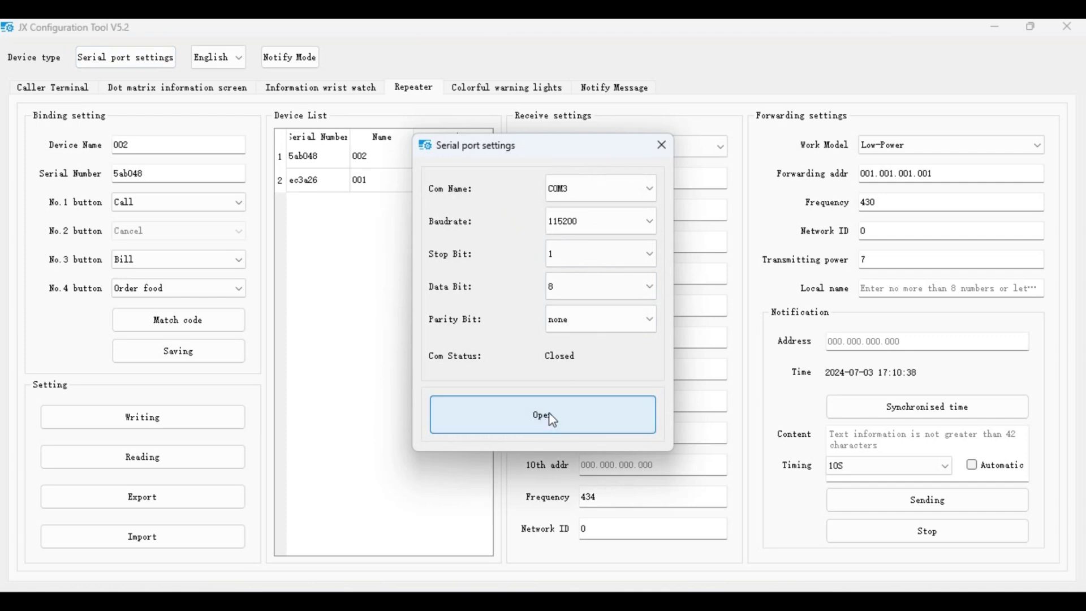
{"action": "left_click", "coordinate": [554, 421]}
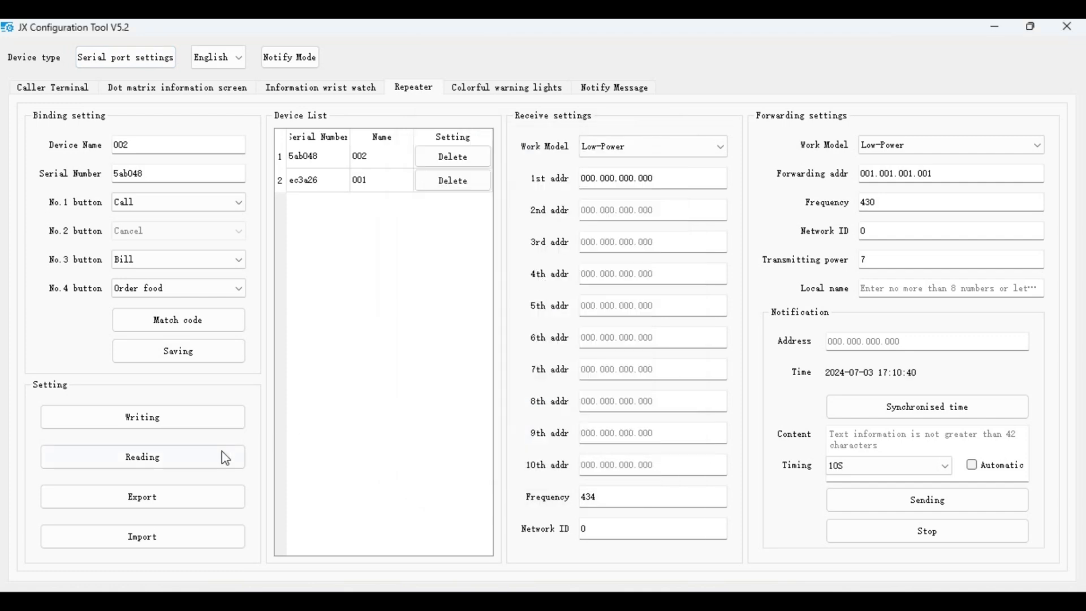
{"action": "left_click", "coordinate": [152, 458]}
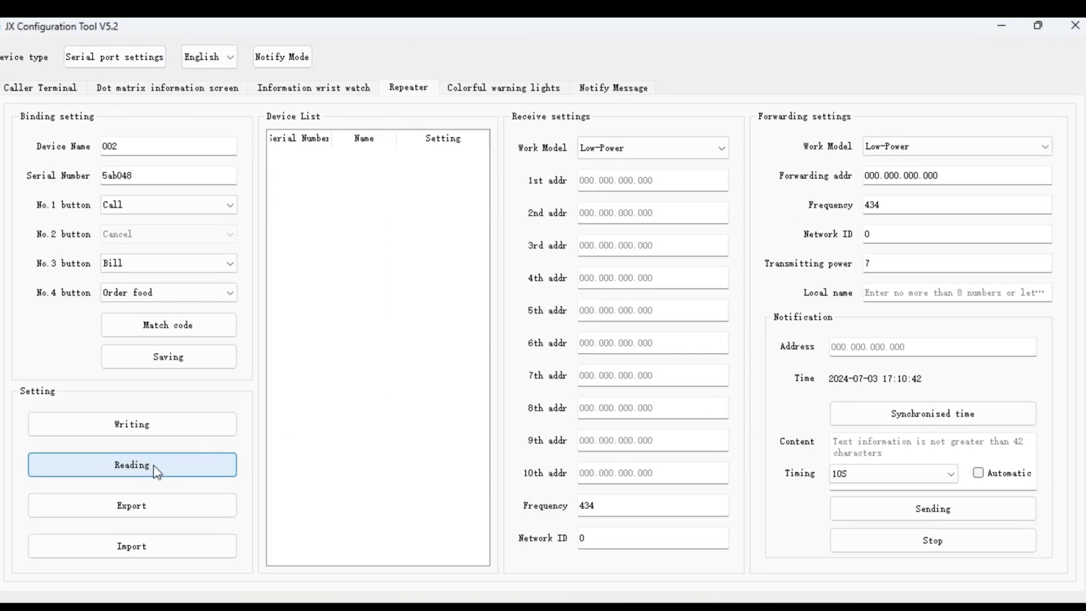
Step: In the receive settings, set the 1st addr to 001.001.001.001 and the frequency to 430
{"action": "left_click", "coordinate": [900, 222]}
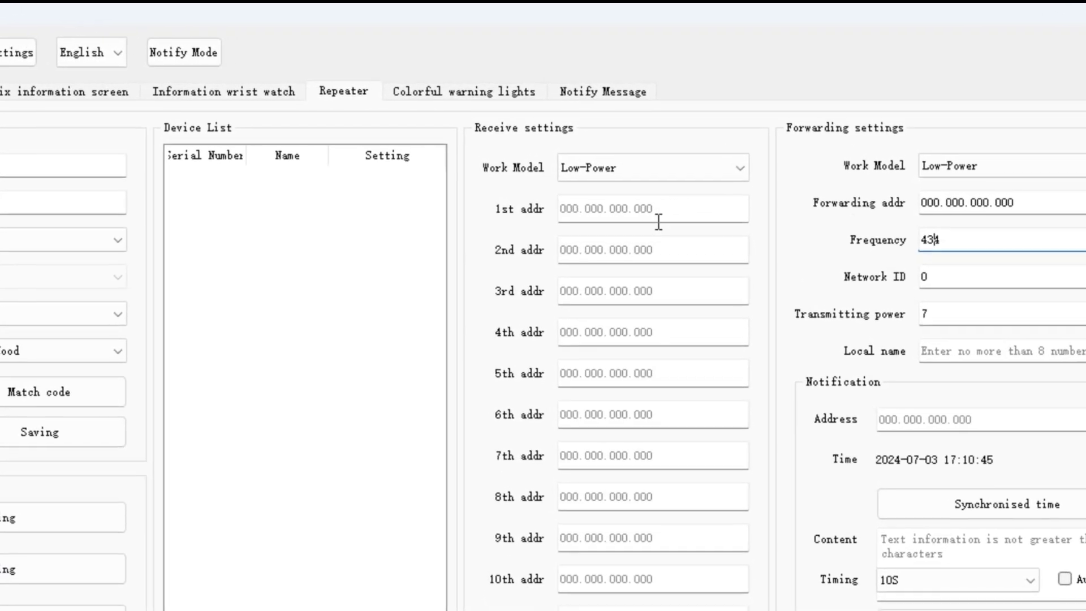
{"action": "left_click", "coordinate": [644, 210]}
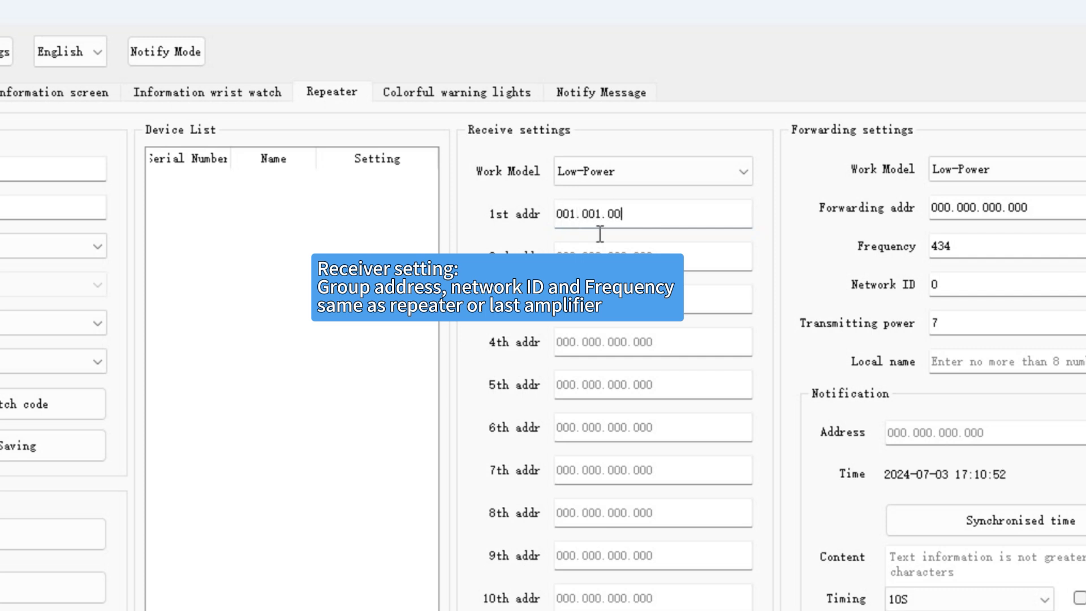
{"action": "type", "text": "1"}
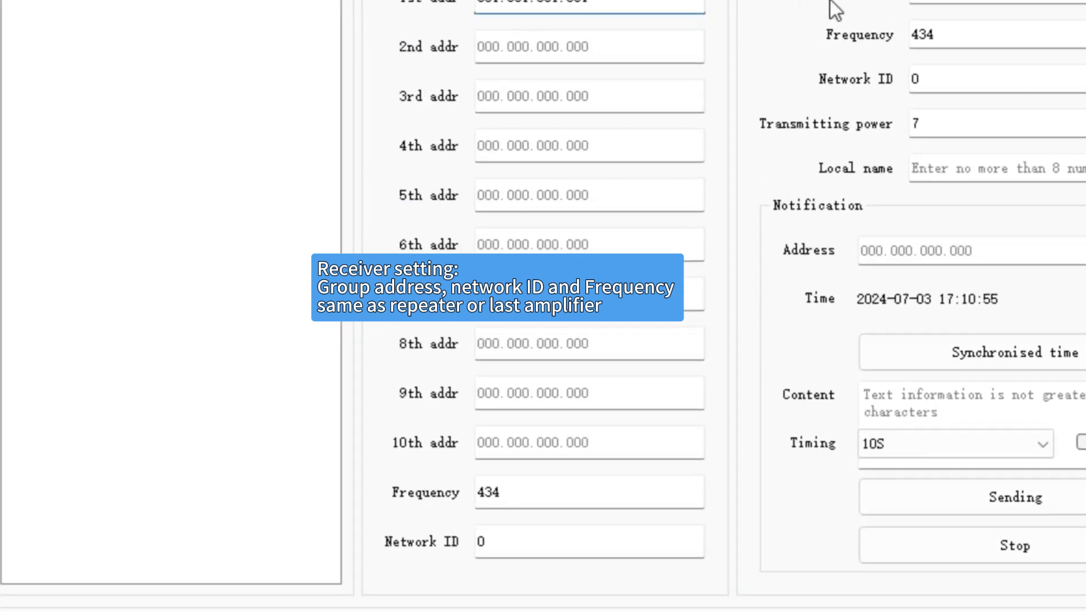
{"action": "left_click", "coordinate": [494, 492]}
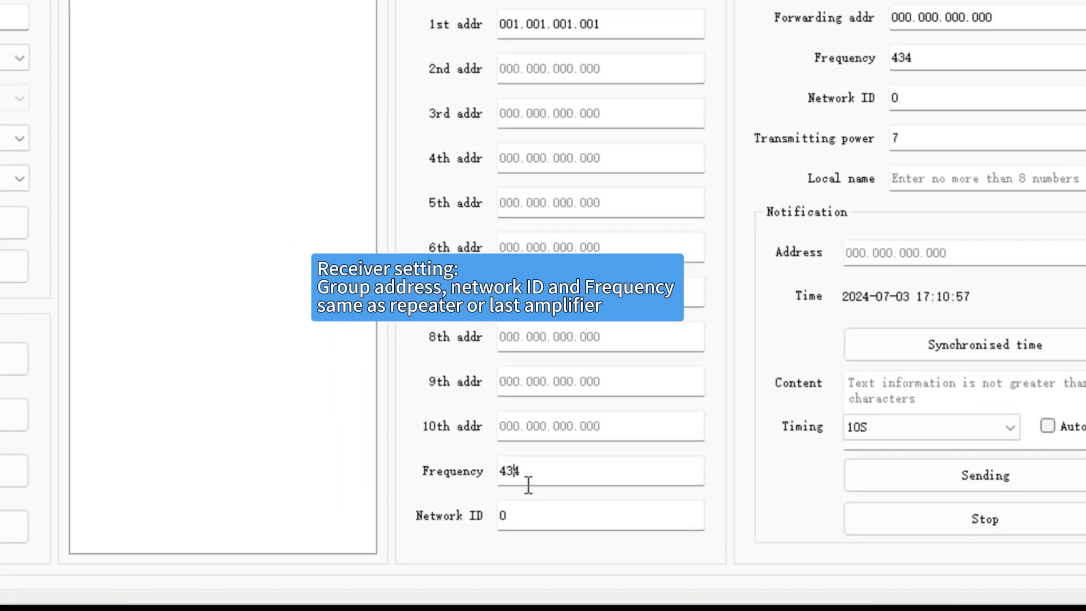
{"action": "key", "text": "Delete"}
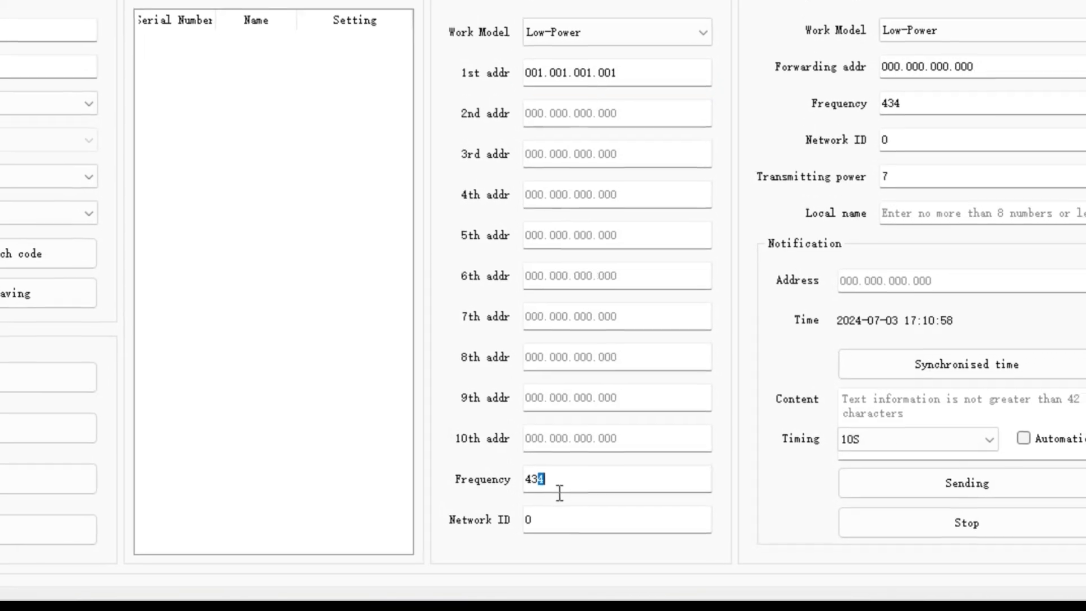
{"action": "type", "text": "0"}
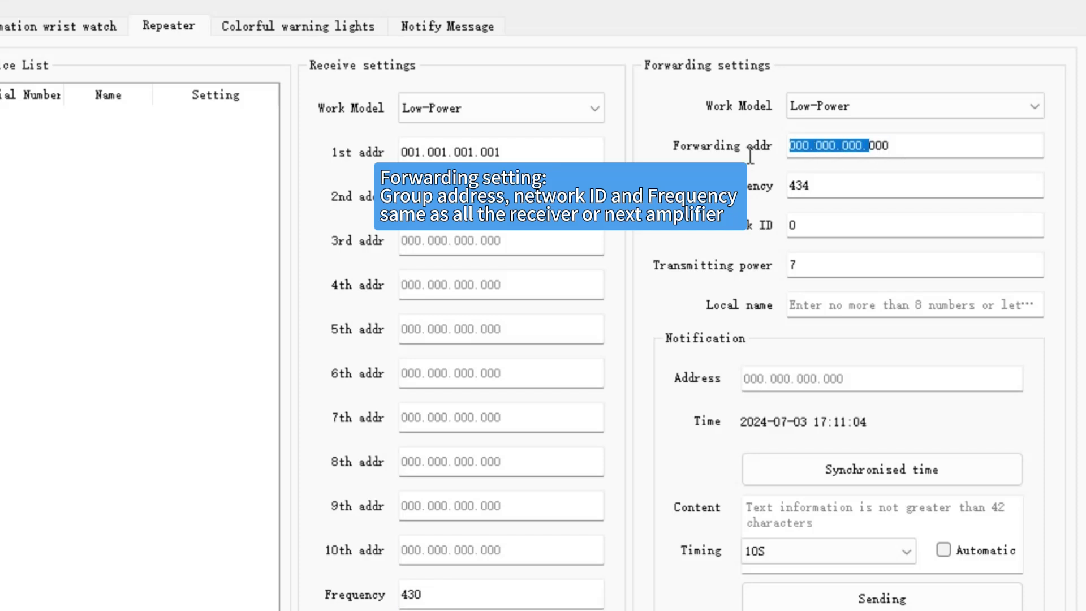
Step: Set the forwarding address to 111.111.111.111 and the forwarding frequency to 430, and write the configuration to the amplifier
{"action": "left_click_drag", "start_coordinate": [811, 145], "coordinate": [673, 128]}
{"action": "type", "text": "11"}
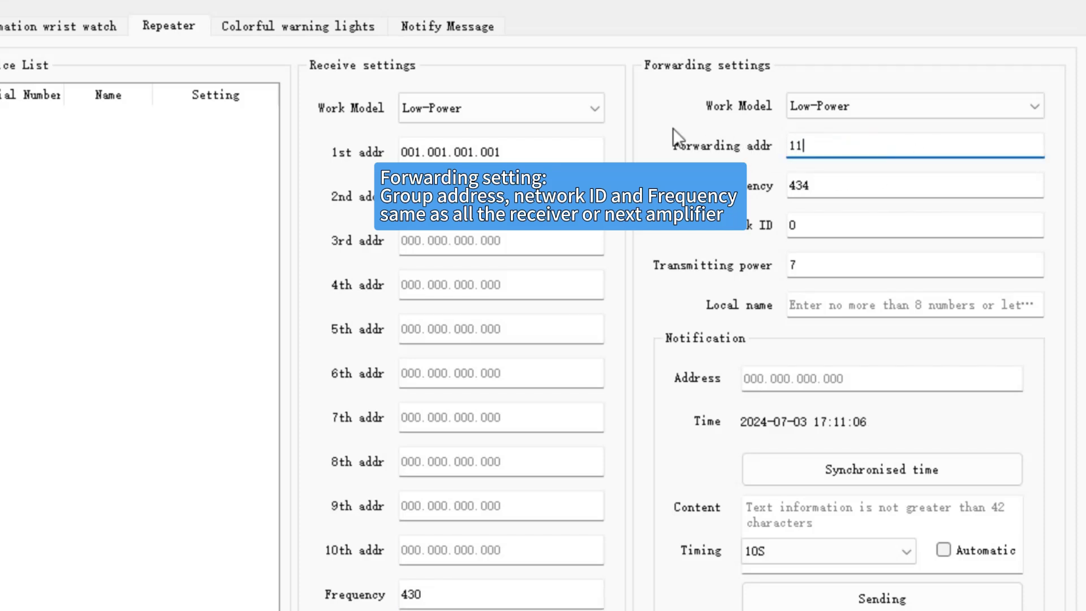
{"action": "type", "text": "1.111.111.111"}
{"action": "left_click", "coordinate": [829, 195]}
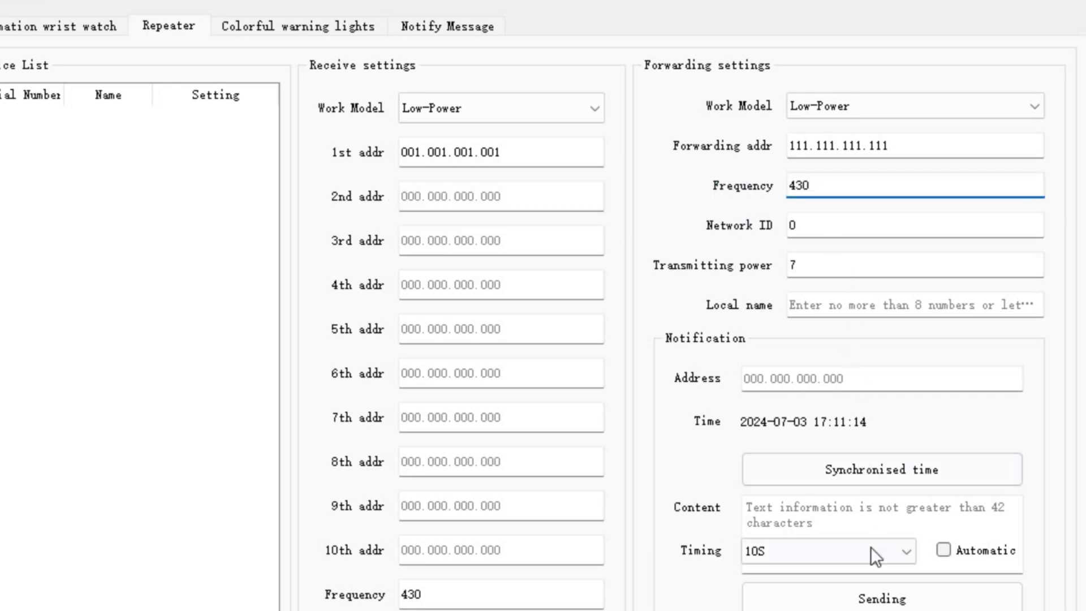
{"action": "left_click", "coordinate": [87, 400]}
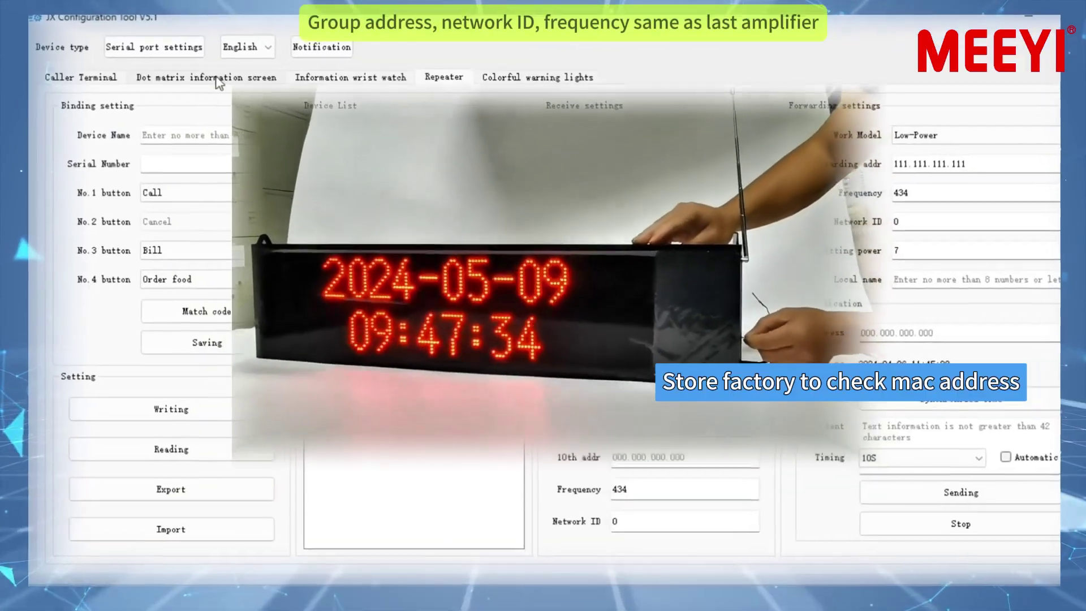
Step: In the dot matrix information screen settings, enter the device address 134.072.042.135
{"action": "left_click", "coordinate": [217, 79]}
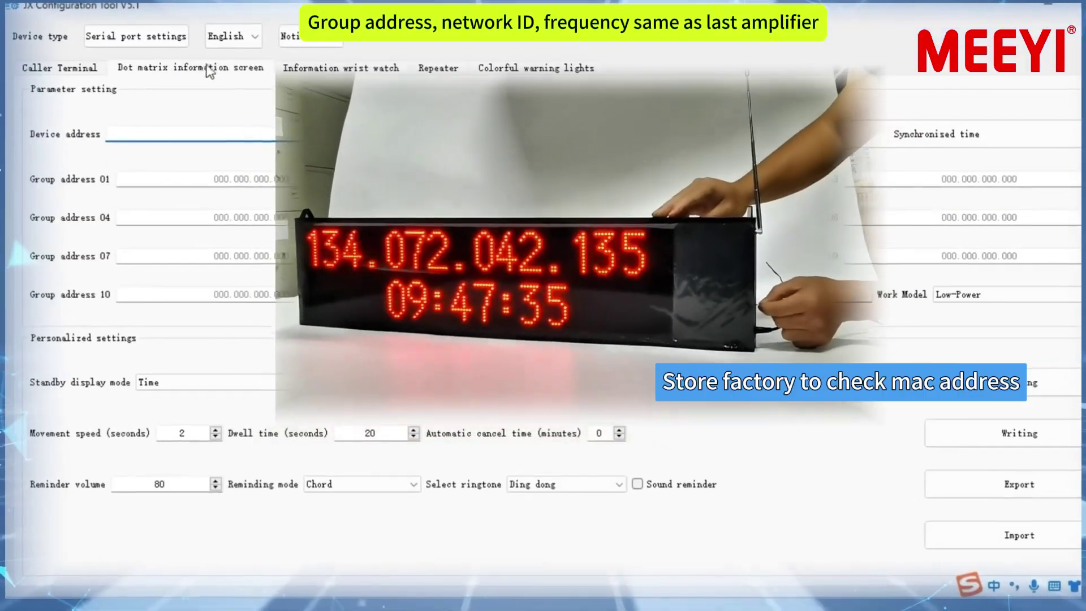
{"action": "left_click", "coordinate": [258, 135]}
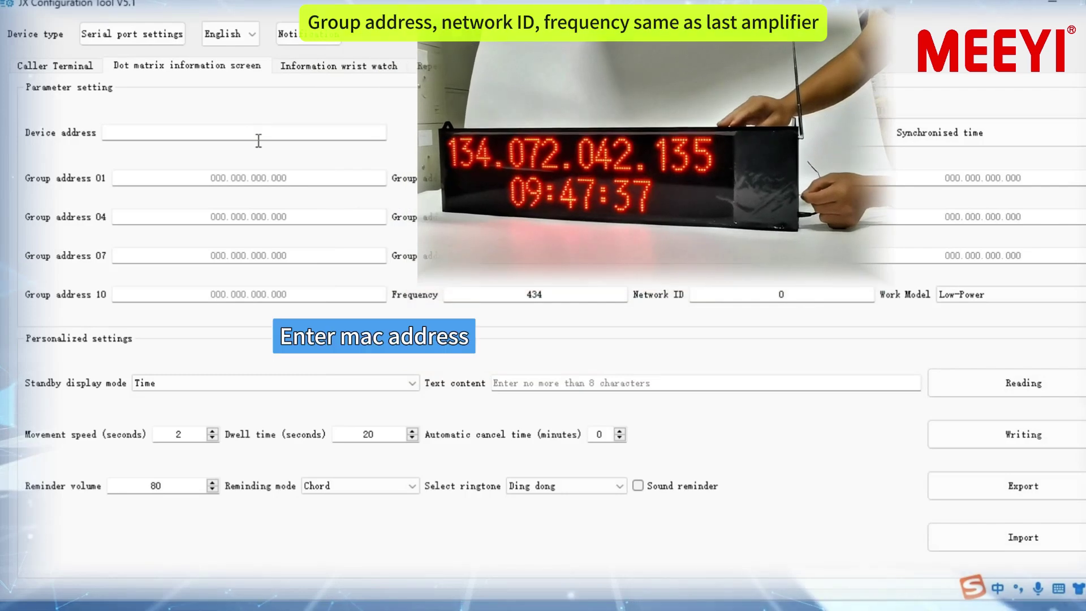
{"action": "type", "text": "134."}
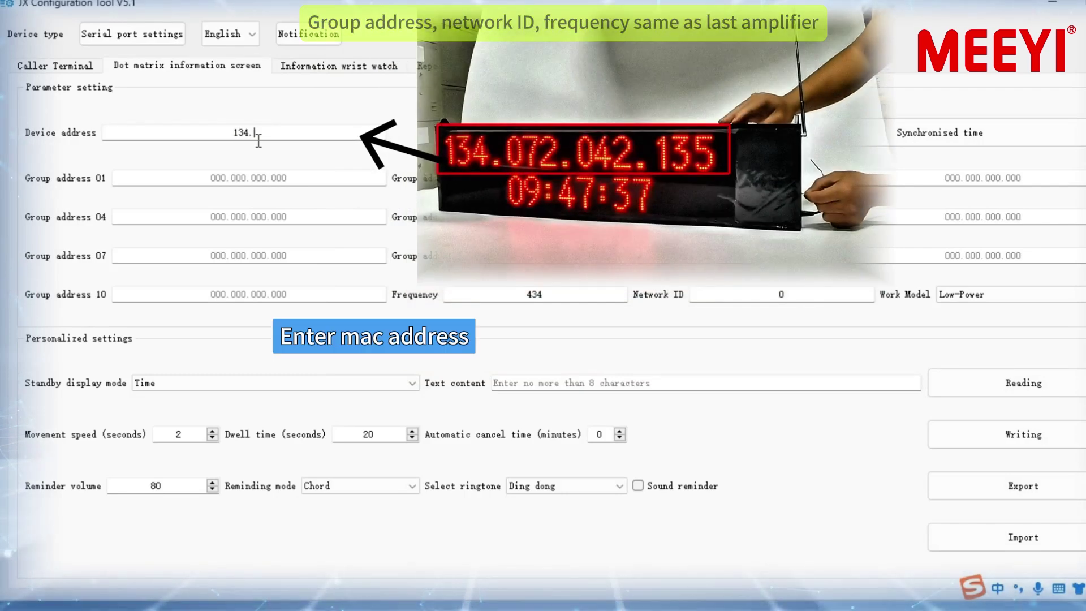
{"action": "type", "text": "072.0"}
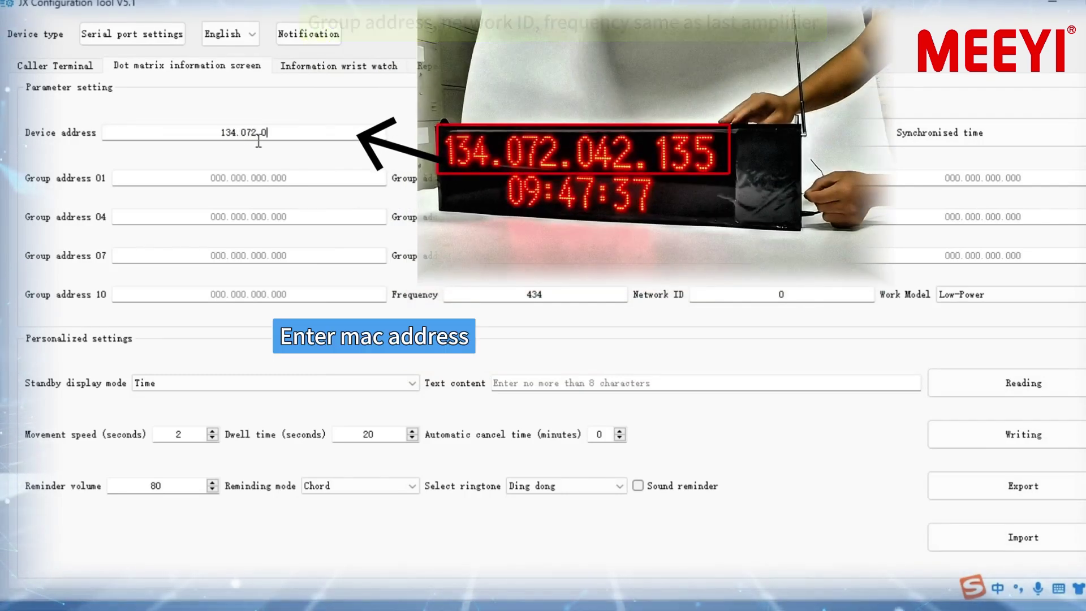
{"action": "type", "text": "42.1"}
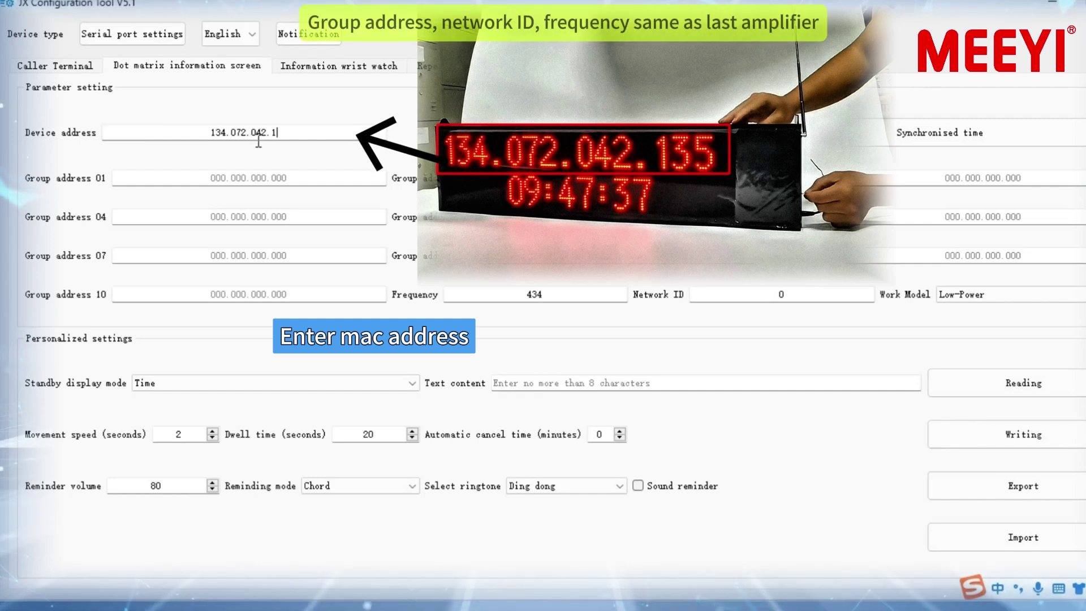
{"action": "type", "text": "35"}
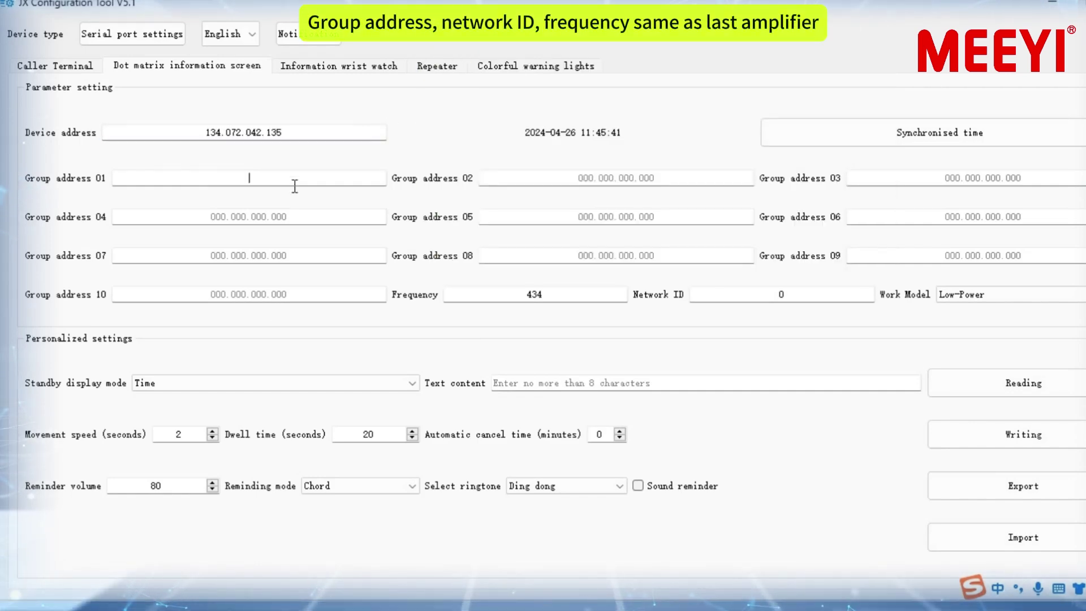
Step: Set Group address 01 to 111.111.111.111 and the frequency to 430, and write the settings to the dot matrix screen
{"action": "left_click", "coordinate": [295, 186]}
{"action": "type", "text": "111.1"}
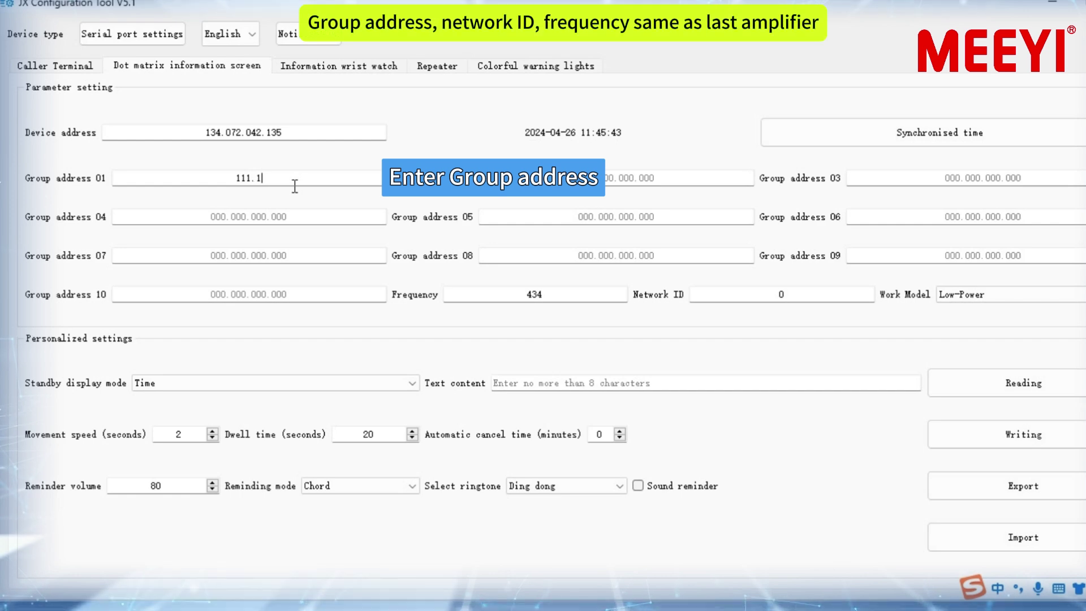
{"action": "type", "text": "11.111.111"}
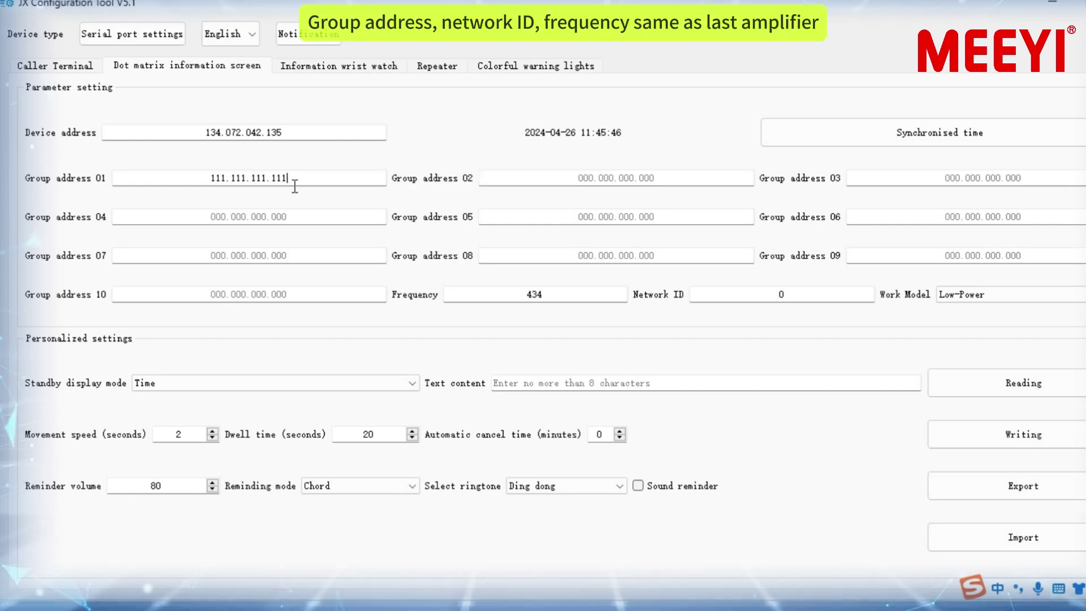
{"action": "left_click", "coordinate": [550, 299]}
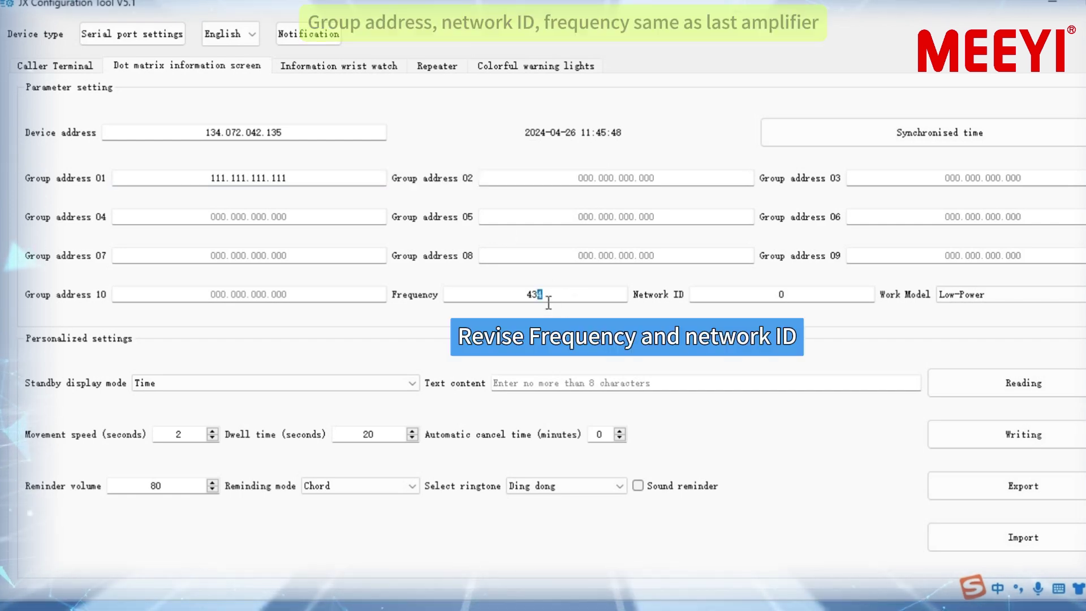
{"action": "type", "text": "0"}
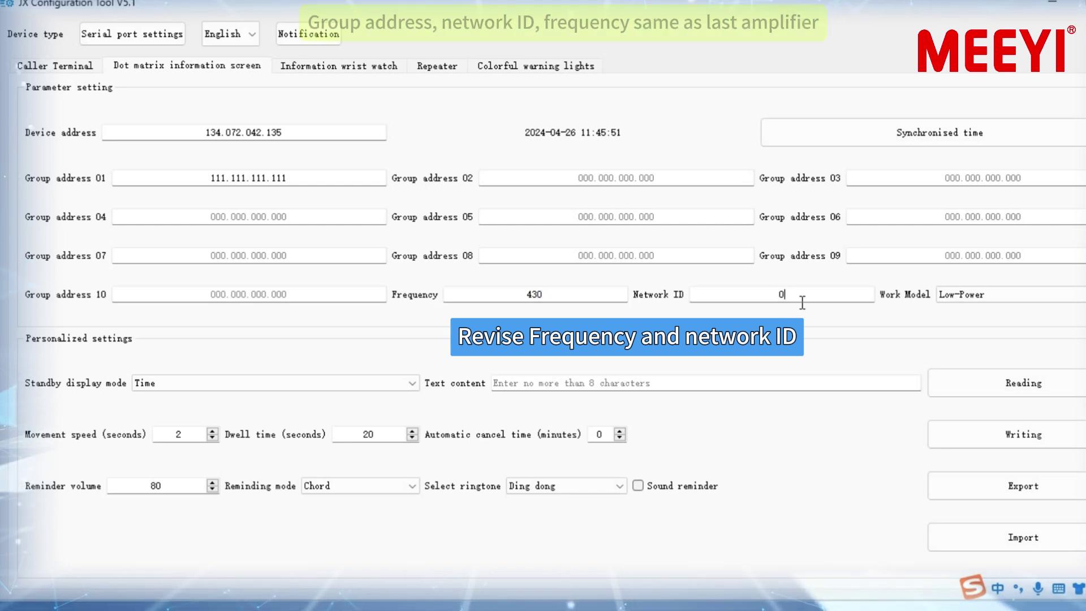
{"action": "left_click", "coordinate": [1027, 435]}
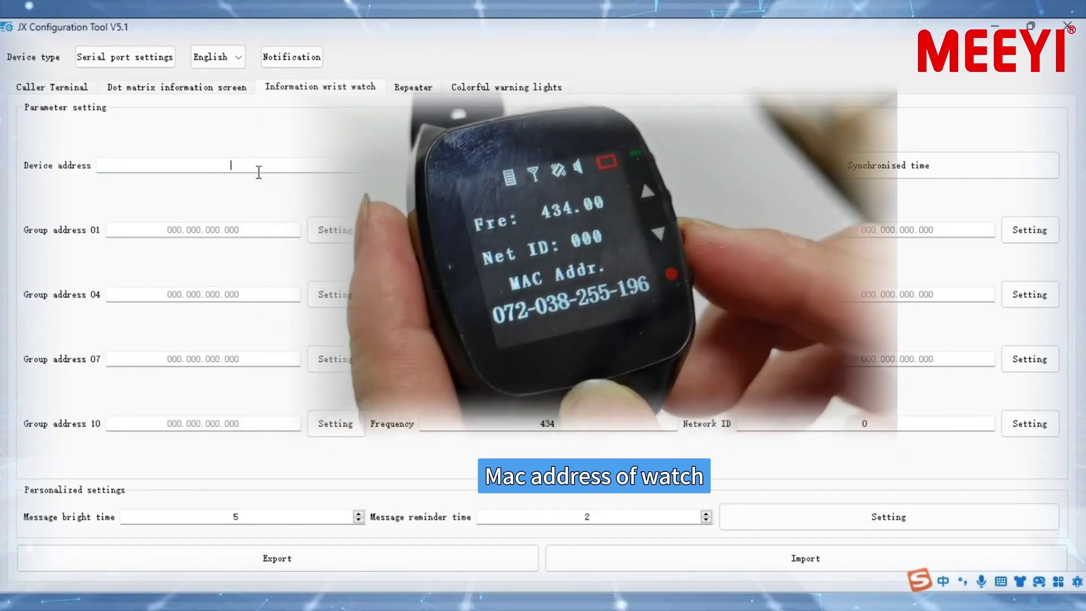
Step: For the information wrist watch, enter the device address 072.038.255.196 and set Group address 01 to 111.111.111.111
{"action": "type", "text": "072."}
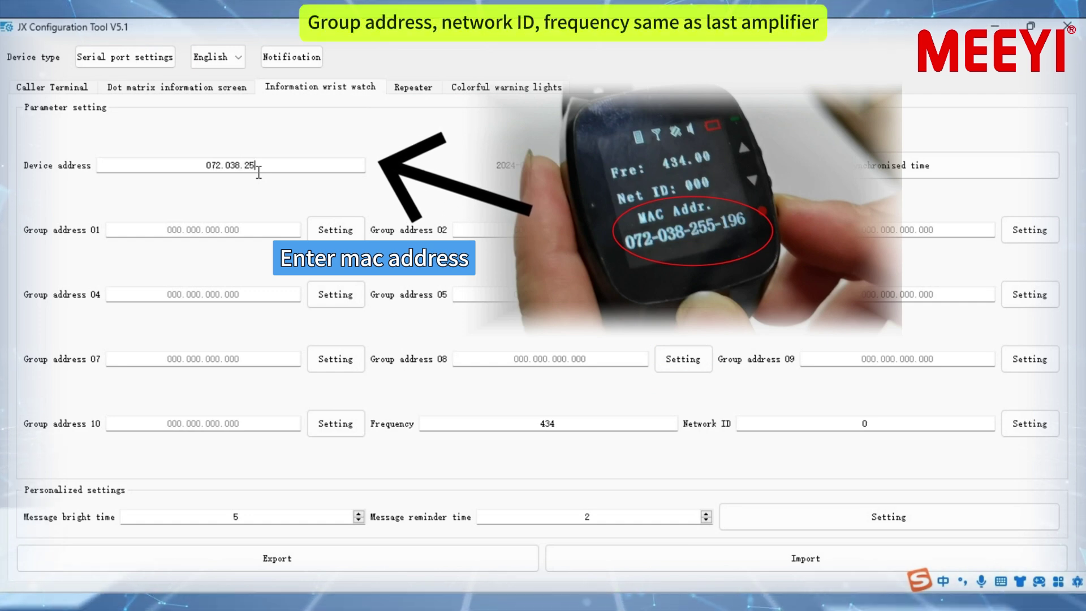
{"action": "type", "text": "038.255.196"}
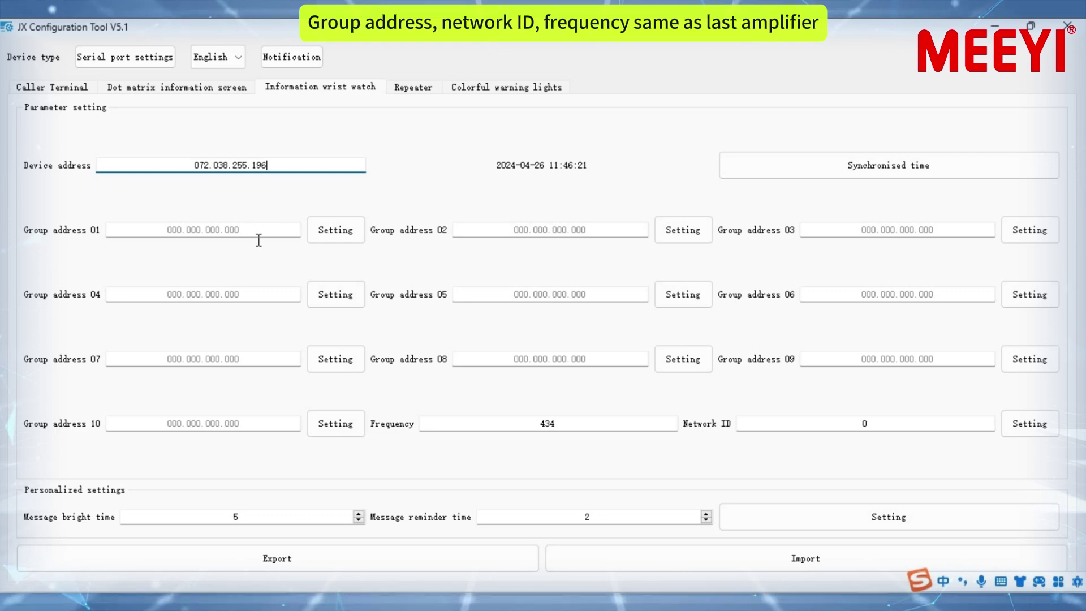
{"action": "left_click", "coordinate": [258, 241]}
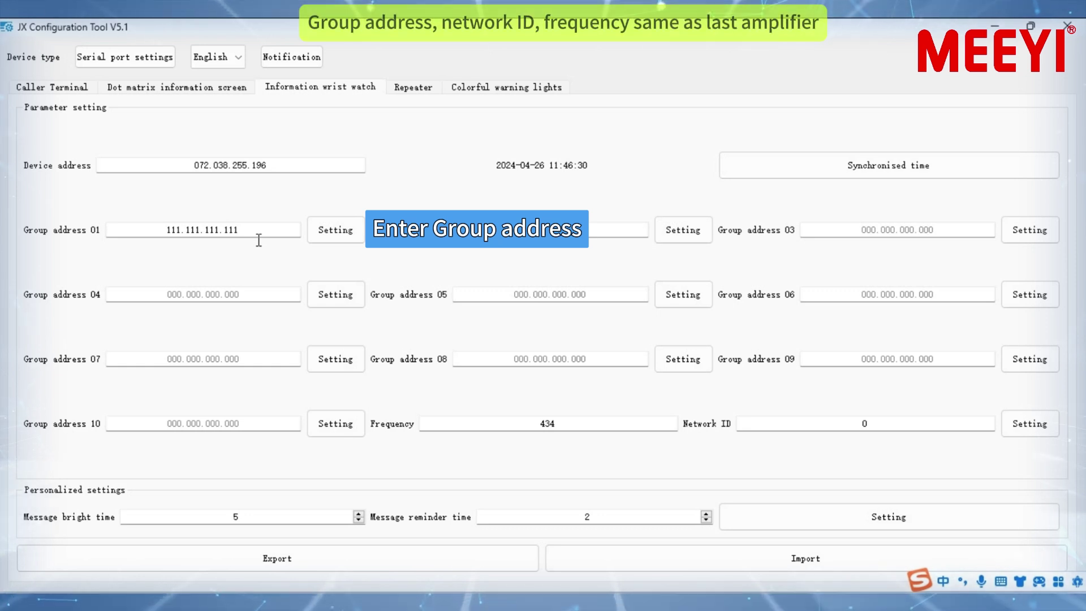
Step: Set the watch's frequency to 430 and write both the frequency and Group address 01 to the wrist watch
{"action": "left_click", "coordinate": [335, 231]}
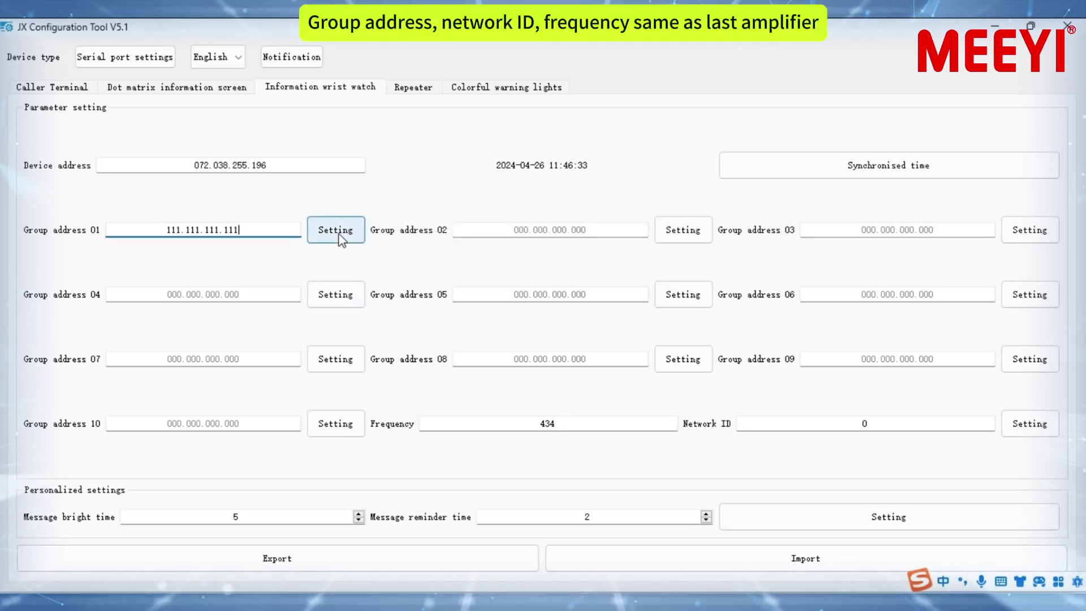
{"action": "left_click", "coordinate": [566, 431]}
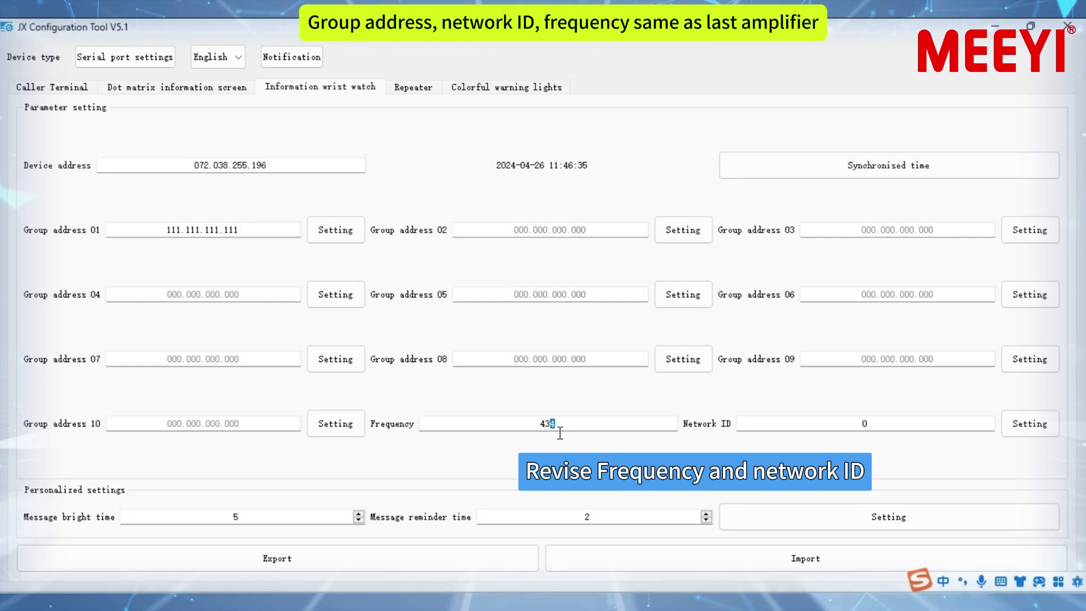
{"action": "type", "text": "9"}
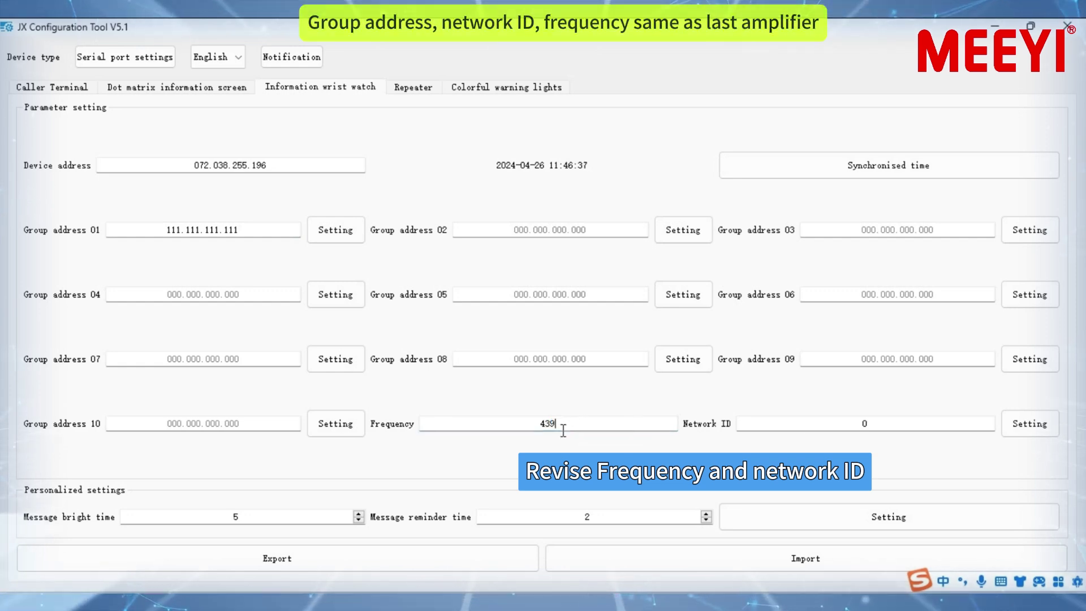
{"action": "left_click", "coordinate": [1030, 424]}
{"action": "left_click", "coordinate": [346, 234]}
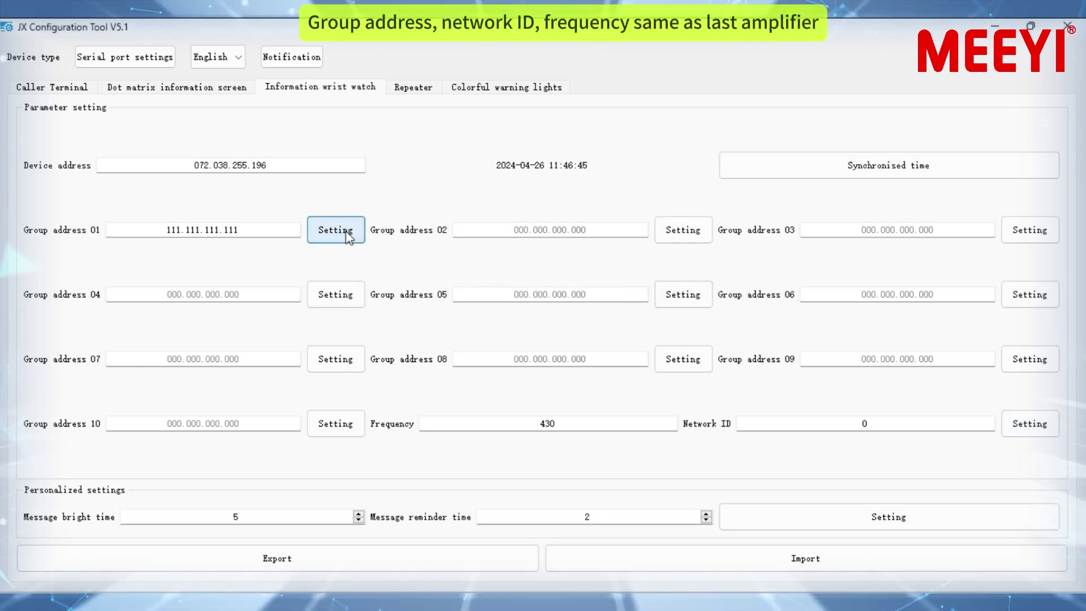
{"action": "left_click", "coordinate": [347, 233]}
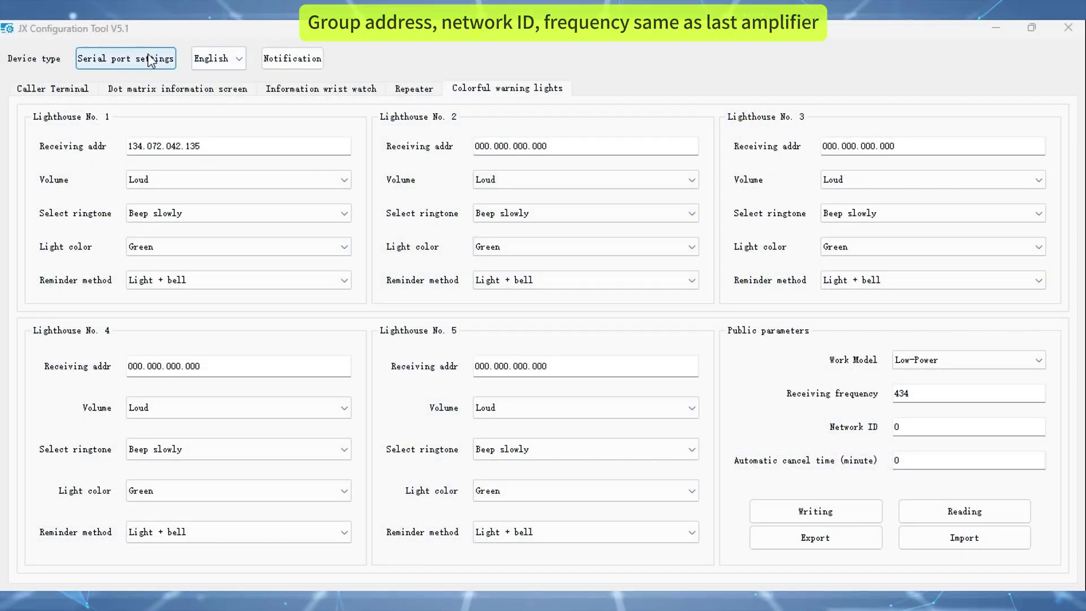
Step: Open serial port COM3 at baud rate 115200 for the warning light and read its current parameters
{"action": "left_click", "coordinate": [151, 61]}
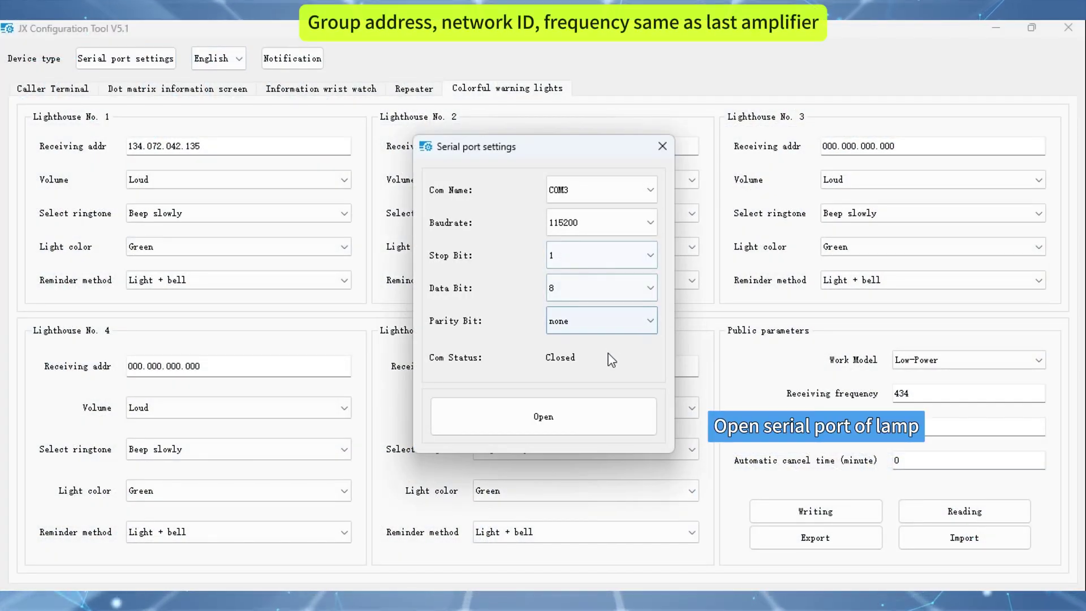
{"action": "left_click", "coordinate": [568, 403]}
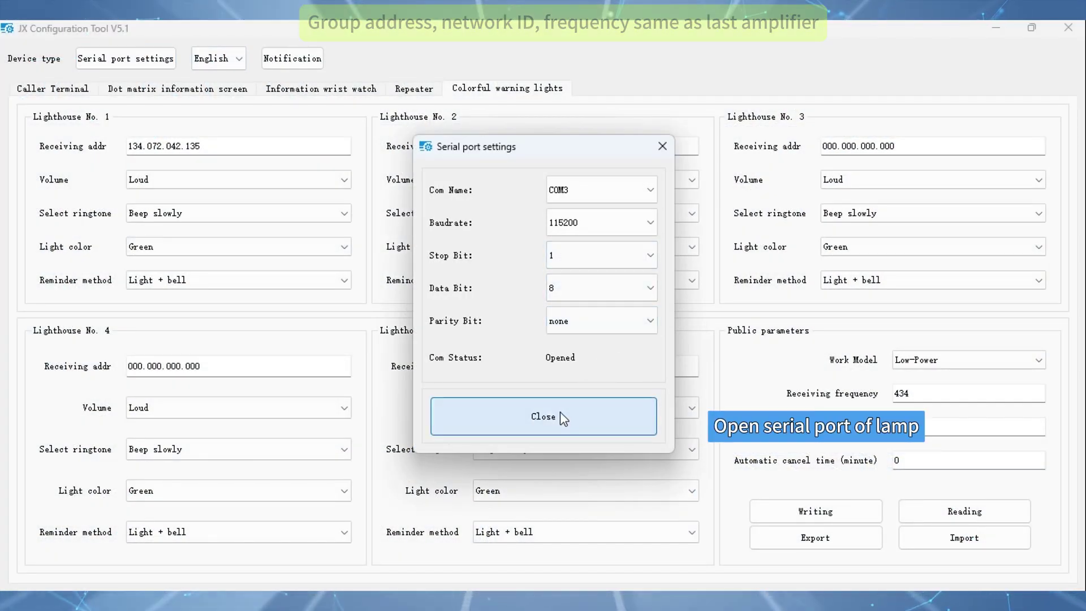
{"action": "left_click", "coordinate": [665, 142]}
{"action": "left_click", "coordinate": [972, 511]}
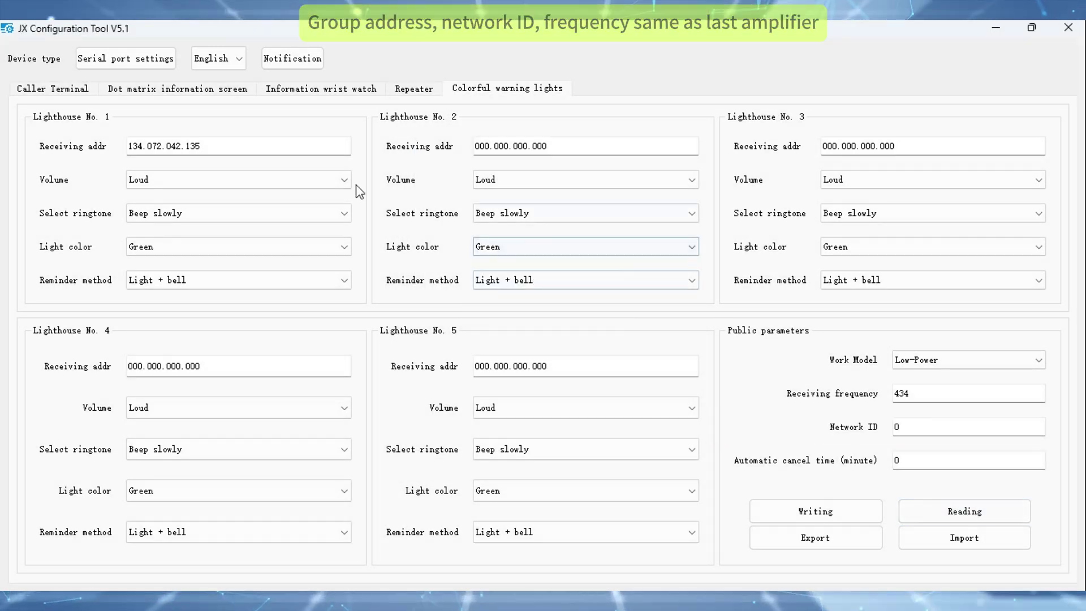
Step: Set Lighthouse No. 5's receiving address to 111.111.111.111 and its light color to Red
{"action": "left_click", "coordinate": [621, 404]}
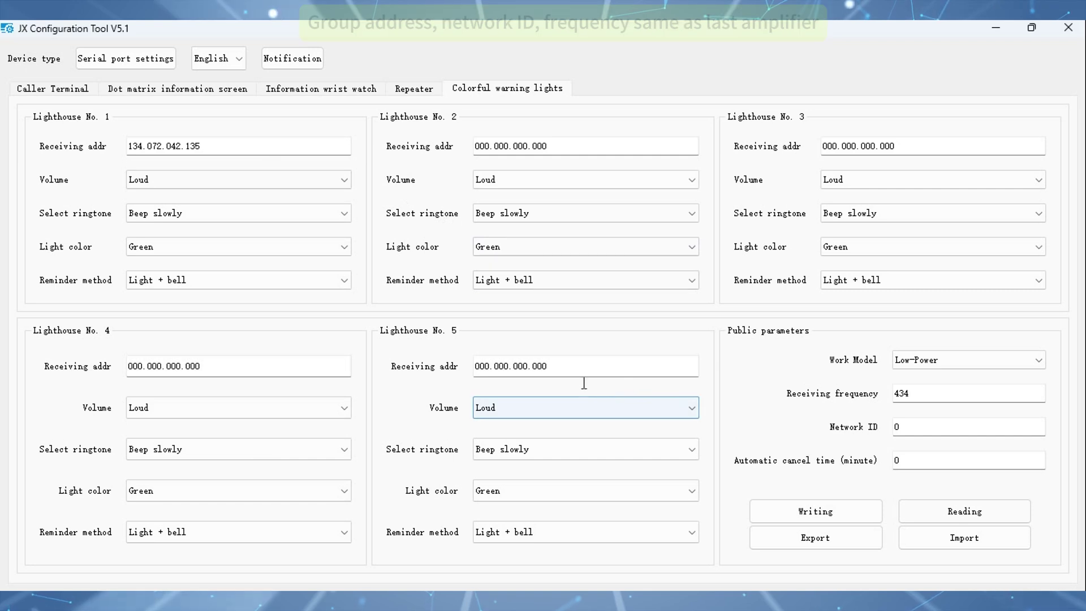
{"action": "left_click", "coordinate": [583, 381]}
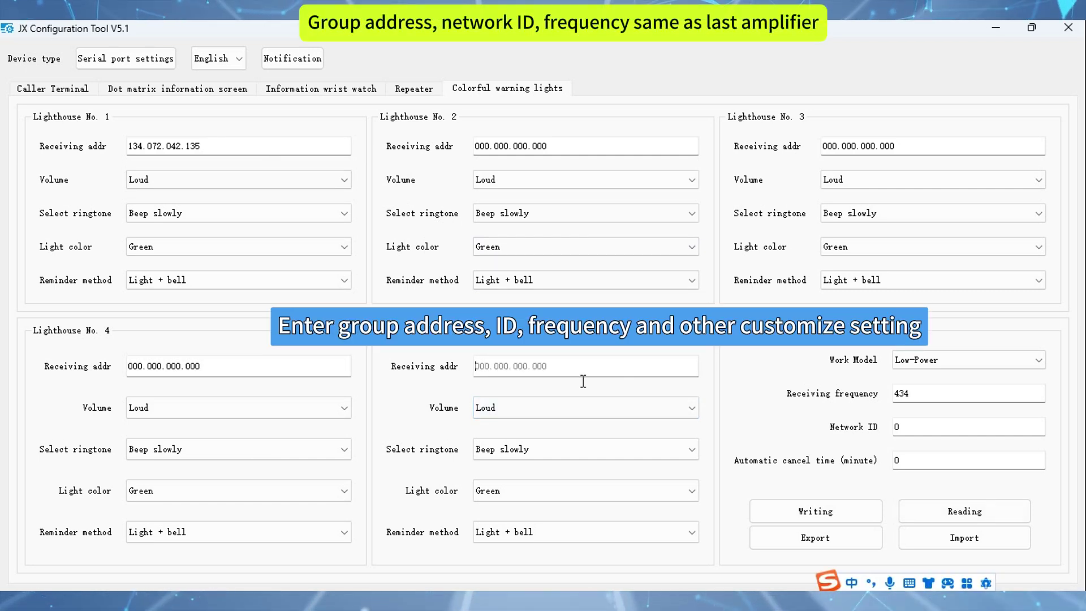
{"action": "type", "text": "111.11"}
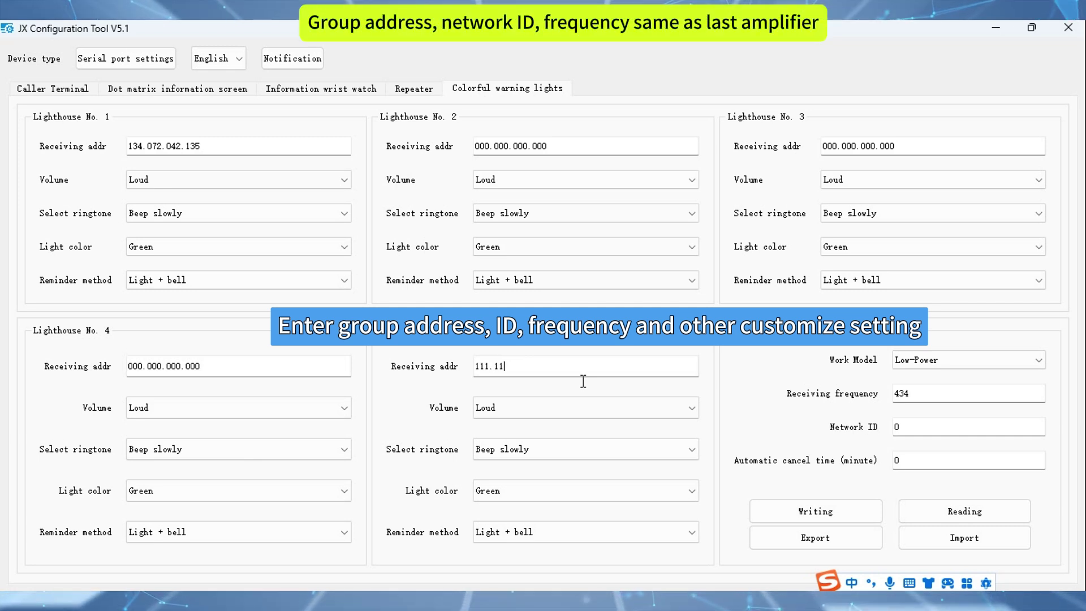
{"action": "type", "text": "1.111.111"}
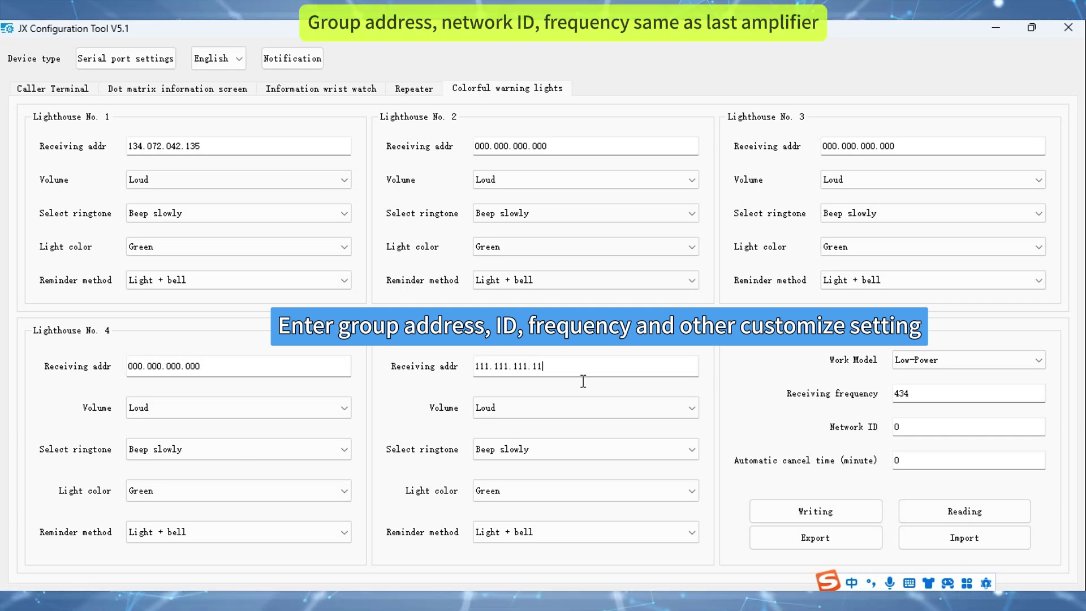
{"action": "left_click", "coordinate": [567, 488]}
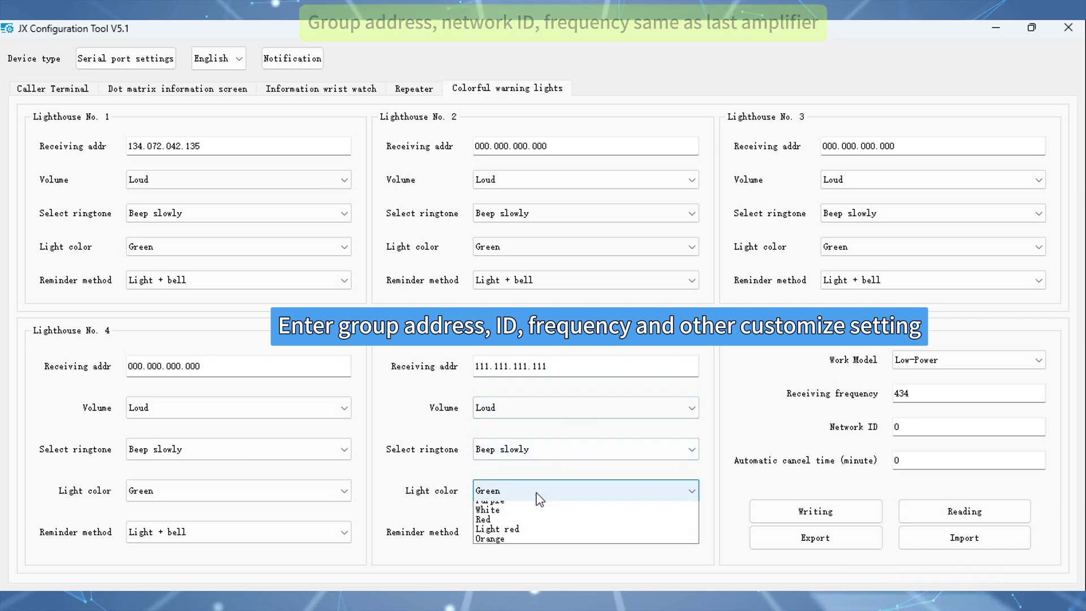
{"action": "left_click", "coordinate": [514, 560]}
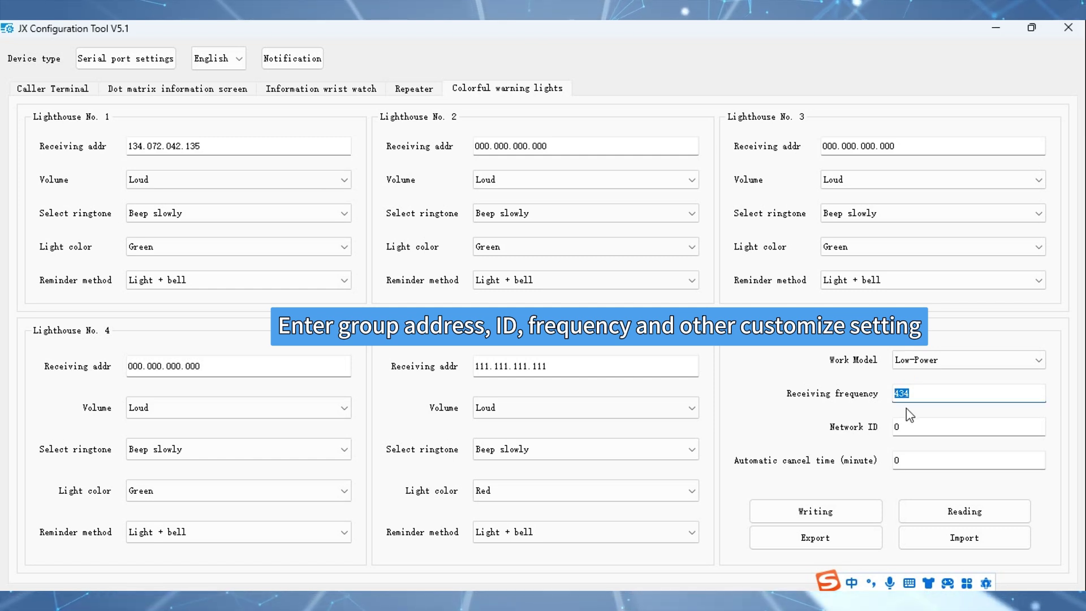
Step: Set the public receiving frequency to 430 with the Low-Power work model, and write the settings to the warning light, reading them back
{"action": "type", "text": "43"}
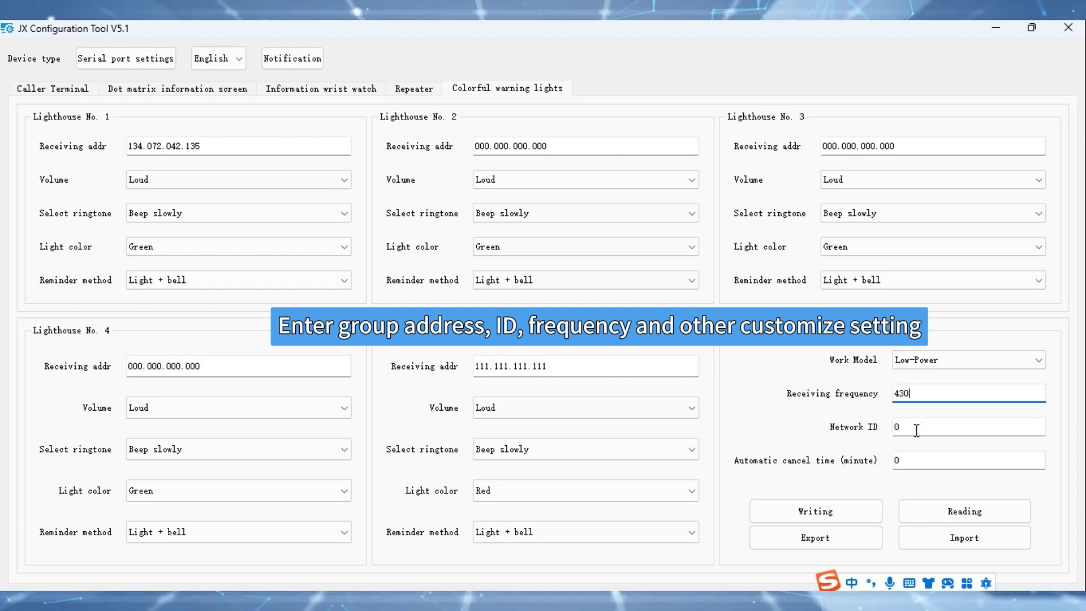
{"action": "left_click", "coordinate": [933, 363]}
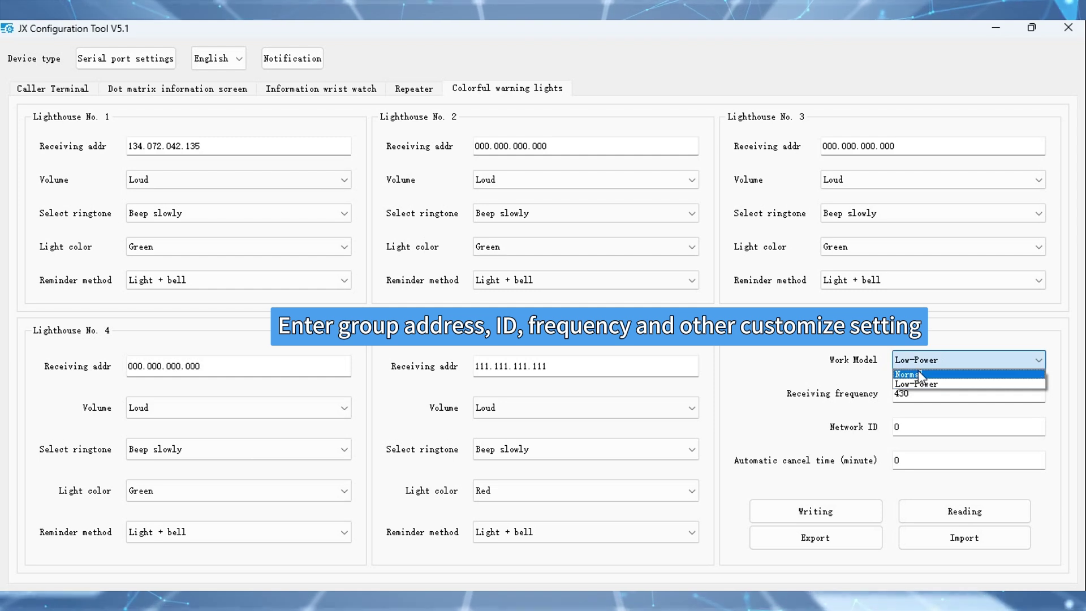
{"action": "left_click", "coordinate": [919, 374]}
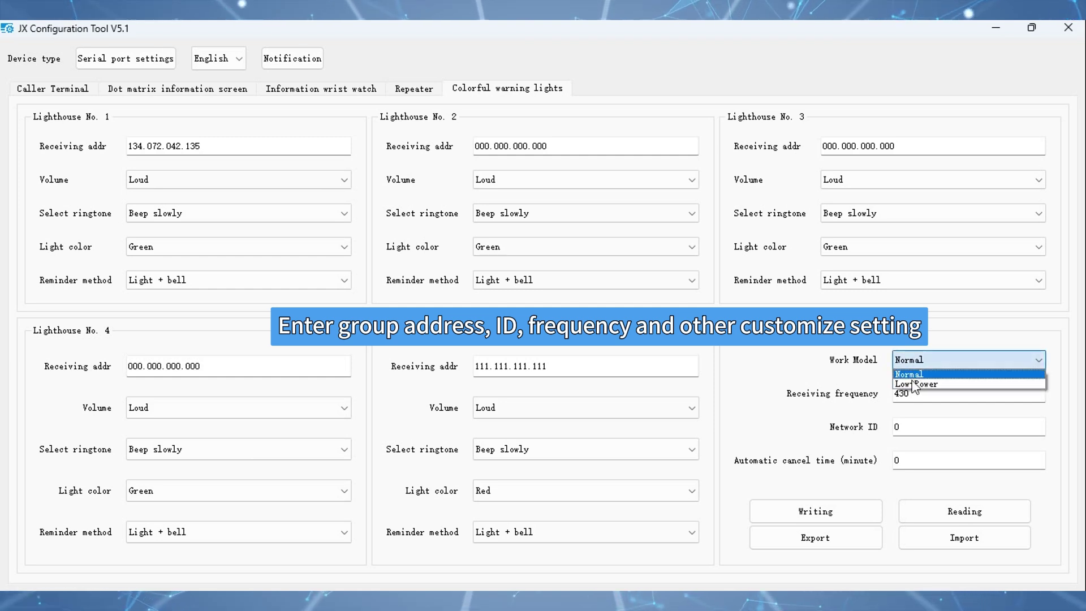
{"action": "left_click", "coordinate": [916, 380]}
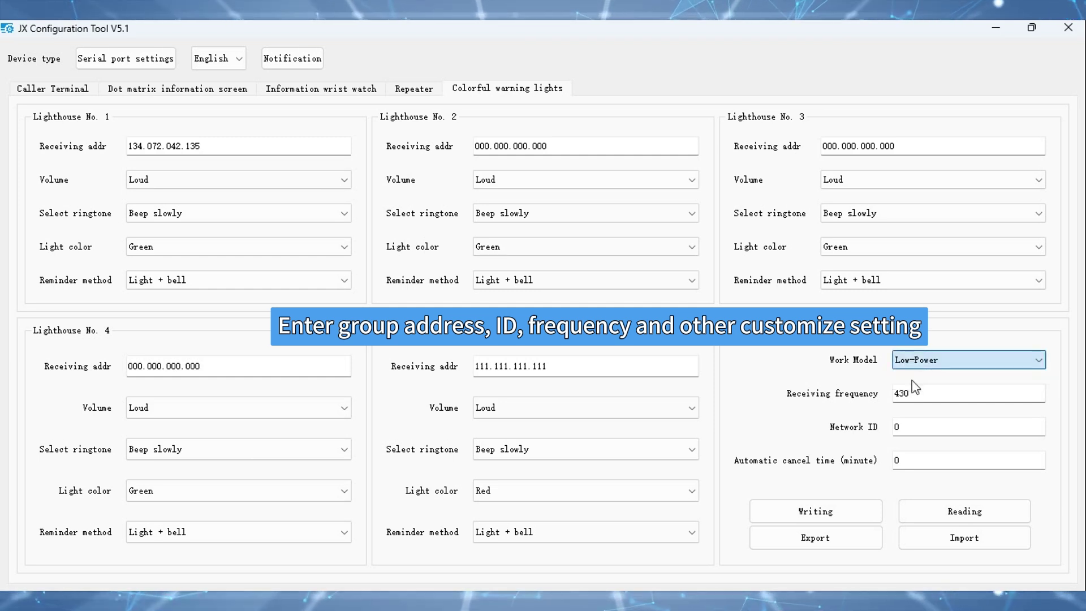
{"action": "left_click", "coordinate": [826, 512]}
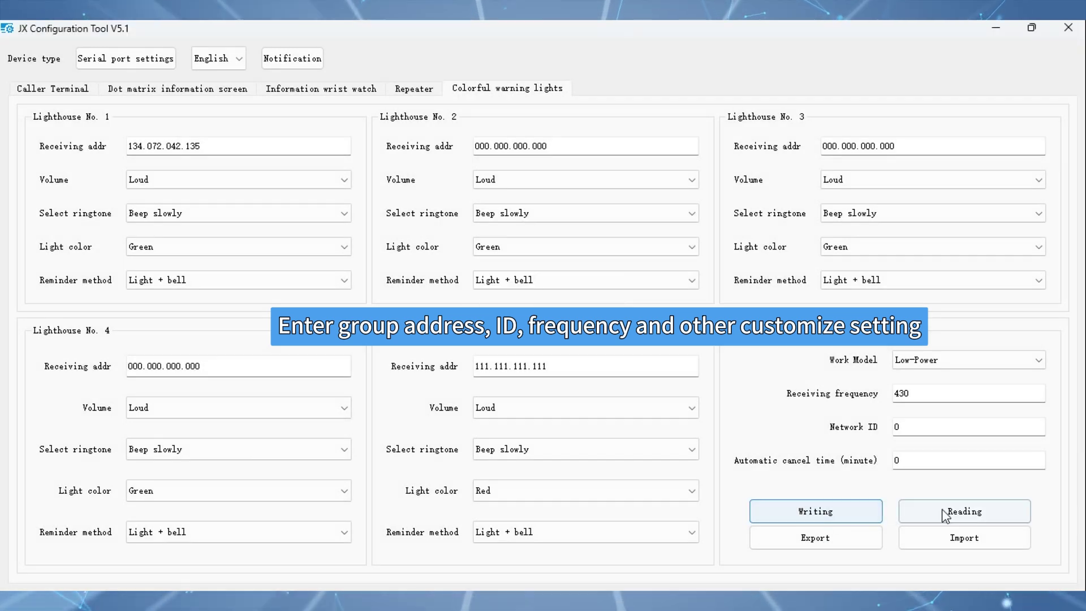
{"action": "left_click", "coordinate": [946, 512]}
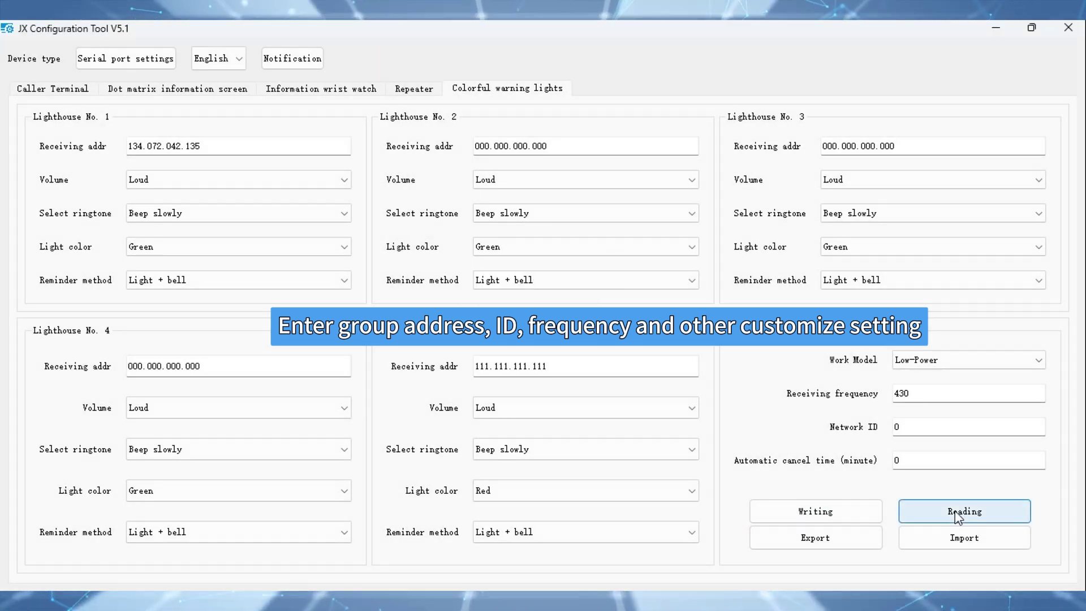